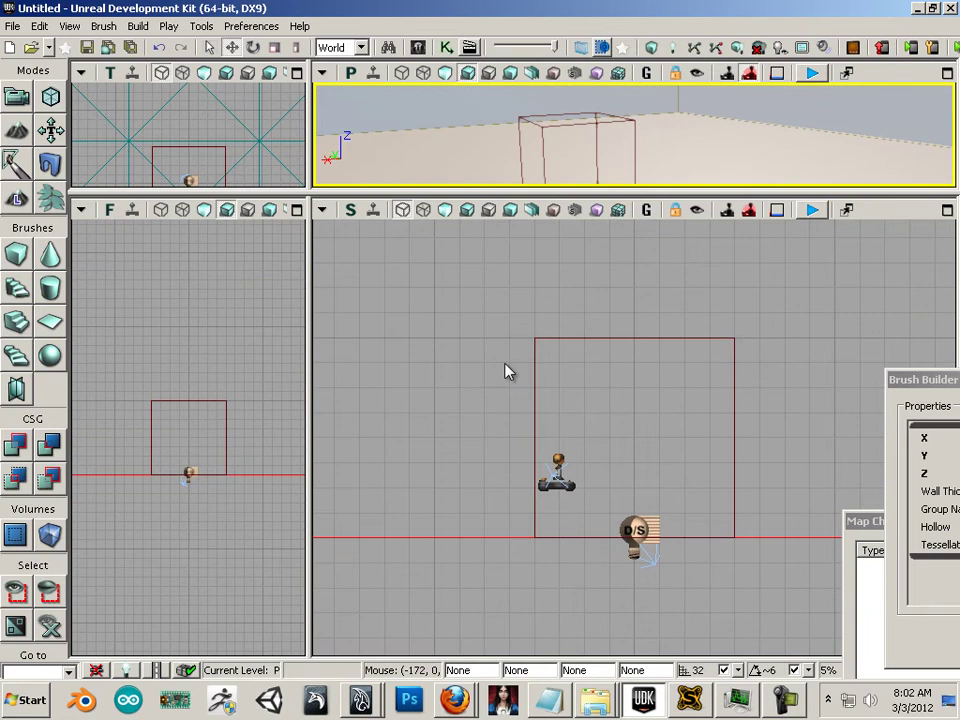
Build a solid cube builder brush measuring 1024 by 1024 by 512 units
{"action": "left_click", "coordinate": [534, 365]}
{"action": "mouse_move", "coordinate": [476, 392]}
{"action": "left_mouse_down"}
{"action": "mouse_move", "coordinate": [367, 396]}
{"action": "mouse_move", "coordinate": [450, 407]}
{"action": "mouse_move", "coordinate": [442, 383]}
{"action": "mouse_move", "coordinate": [480, 374]}
{"action": "left_mouse_up"}
{"action": "scroll", "coordinate": [448, 406], "scroll_direction": "down", "scroll_amount": 4}
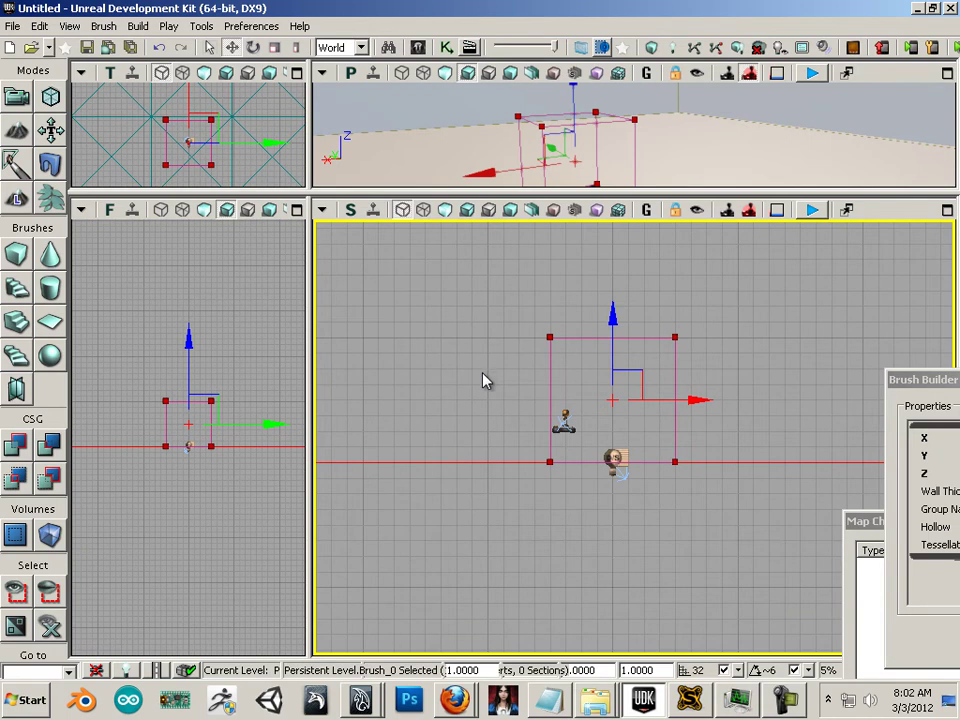
{"action": "right_click", "coordinate": [14, 258]}
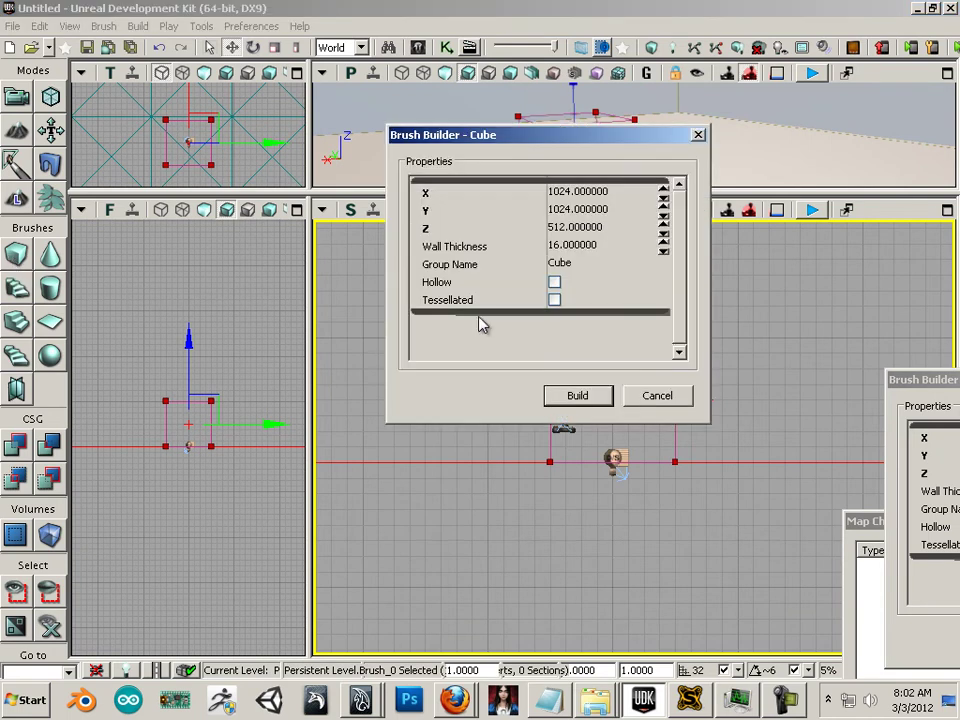
{"action": "left_click_drag", "start_coordinate": [540, 142], "coordinate": [549, 175]}
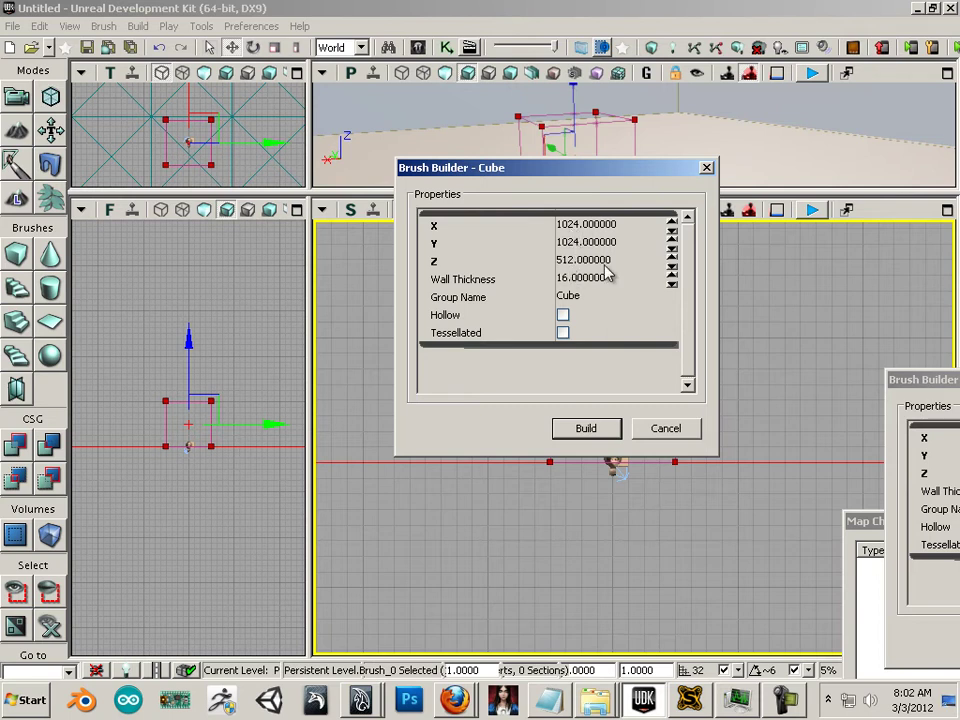
{"action": "left_click", "coordinate": [584, 428]}
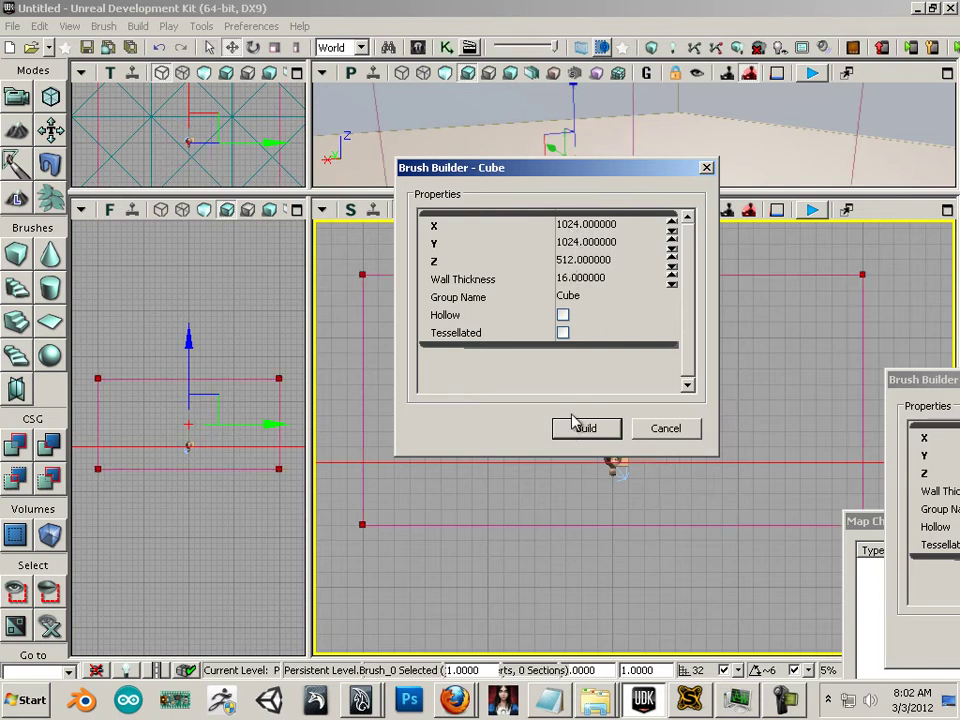
{"action": "mouse_move", "coordinate": [561, 181]}
{"action": "left_mouse_down"}
{"action": "mouse_move", "coordinate": [501, 394]}
{"action": "mouse_move", "coordinate": [474, 561]}
{"action": "mouse_move", "coordinate": [484, 569]}
{"action": "left_mouse_up"}
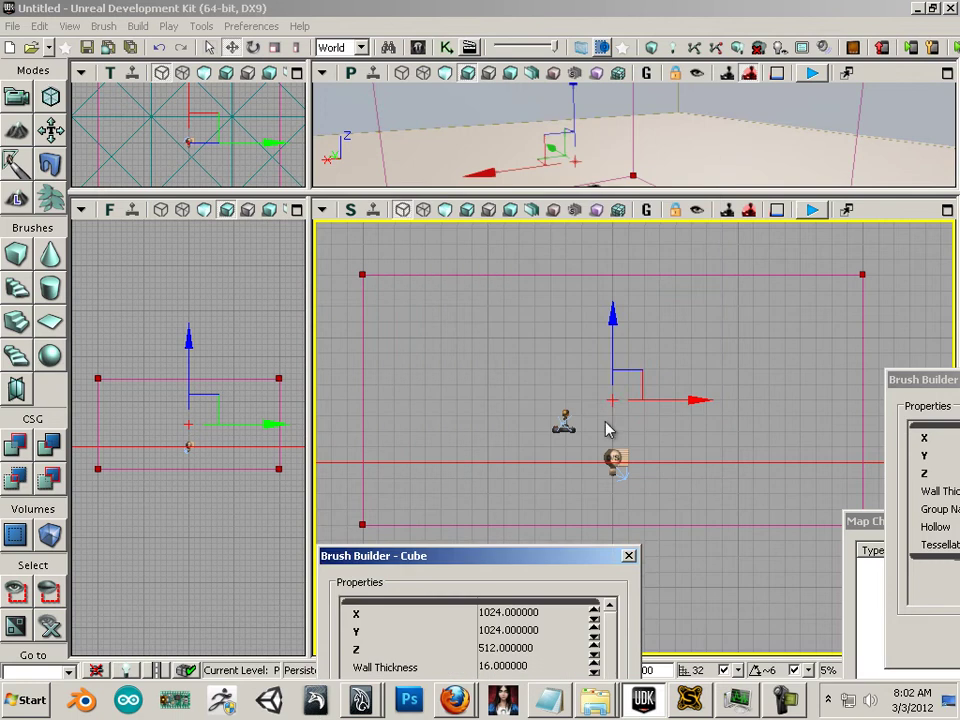
Raise the cube builder brush in the side view until its base sits on the red floor line
{"action": "left_click_drag", "start_coordinate": [615, 296], "coordinate": [612, 240]}
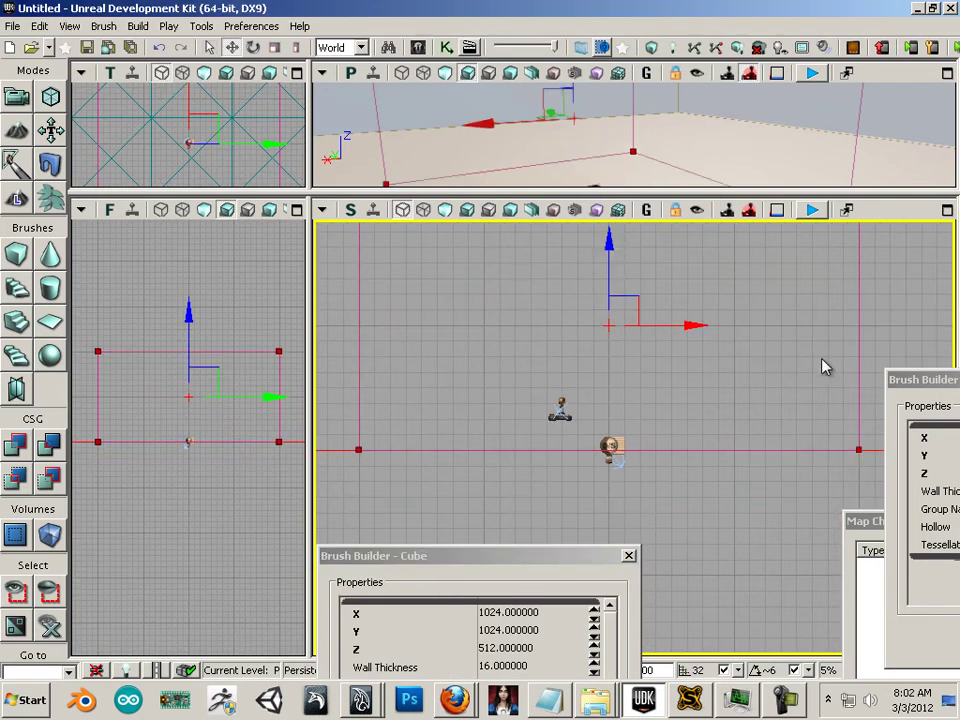
{"action": "mouse_move", "coordinate": [857, 362]}
{"action": "left_mouse_down"}
{"action": "mouse_move", "coordinate": [787, 409]}
{"action": "mouse_move", "coordinate": [780, 465]}
{"action": "left_mouse_up"}
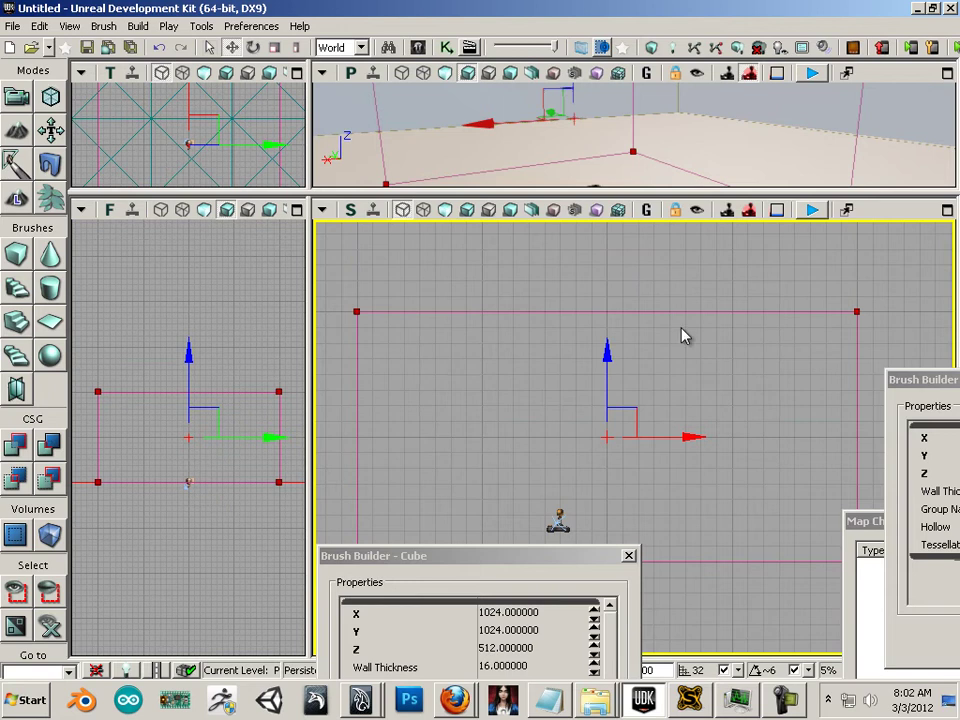
{"action": "left_click_drag", "start_coordinate": [683, 336], "coordinate": [688, 421]}
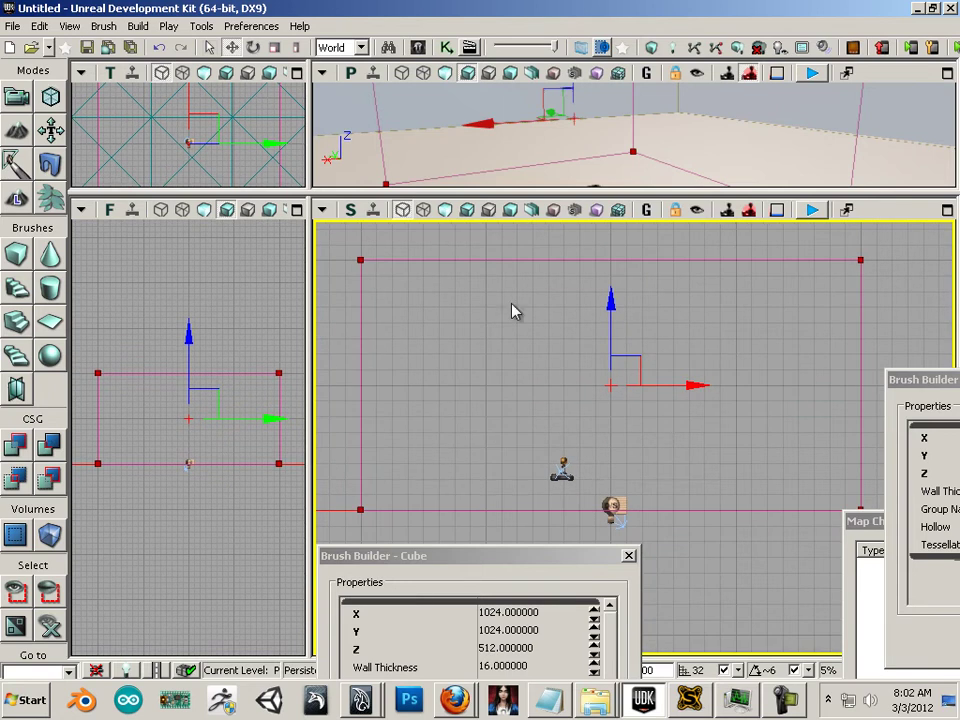
Add the cube to the level as solid CSG geometry and view it in perspective
{"action": "left_click", "coordinate": [14, 447]}
{"action": "mouse_move", "coordinate": [529, 120]}
{"action": "left_mouse_down"}
{"action": "mouse_move", "coordinate": [510, 144]}
{"action": "mouse_move", "coordinate": [484, 82]}
{"action": "mouse_move", "coordinate": [495, 116]}
{"action": "left_mouse_up"}
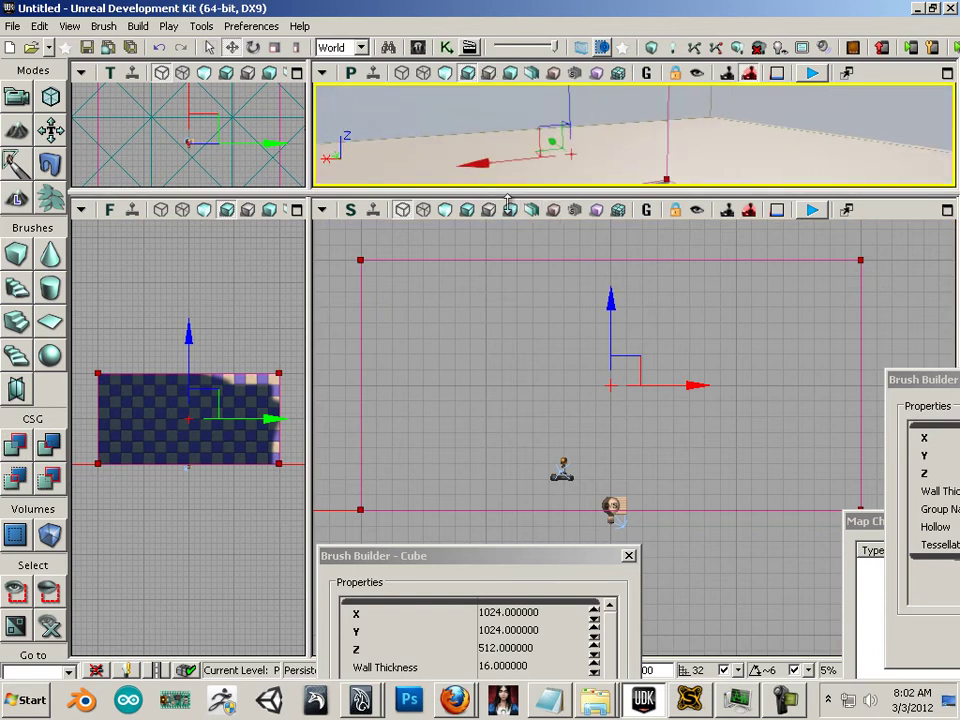
{"action": "left_click_drag", "start_coordinate": [508, 196], "coordinate": [515, 468]}
{"action": "mouse_move", "coordinate": [540, 343]}
{"action": "left_mouse_down"}
{"action": "mouse_move", "coordinate": [639, 343]}
{"action": "mouse_move", "coordinate": [882, 427]}
{"action": "mouse_move", "coordinate": [720, 332]}
{"action": "mouse_move", "coordinate": [553, 319]}
{"action": "mouse_move", "coordinate": [557, 379]}
{"action": "mouse_move", "coordinate": [496, 330]}
{"action": "mouse_move", "coordinate": [369, 317]}
{"action": "mouse_move", "coordinate": [336, 116]}
{"action": "mouse_move", "coordinate": [322, 213]}
{"action": "mouse_move", "coordinate": [334, 223]}
{"action": "mouse_move", "coordinate": [309, 208]}
{"action": "mouse_move", "coordinate": [317, 190]}
{"action": "left_mouse_up"}
{"action": "left_click_drag", "start_coordinate": [524, 467], "coordinate": [553, 184]}
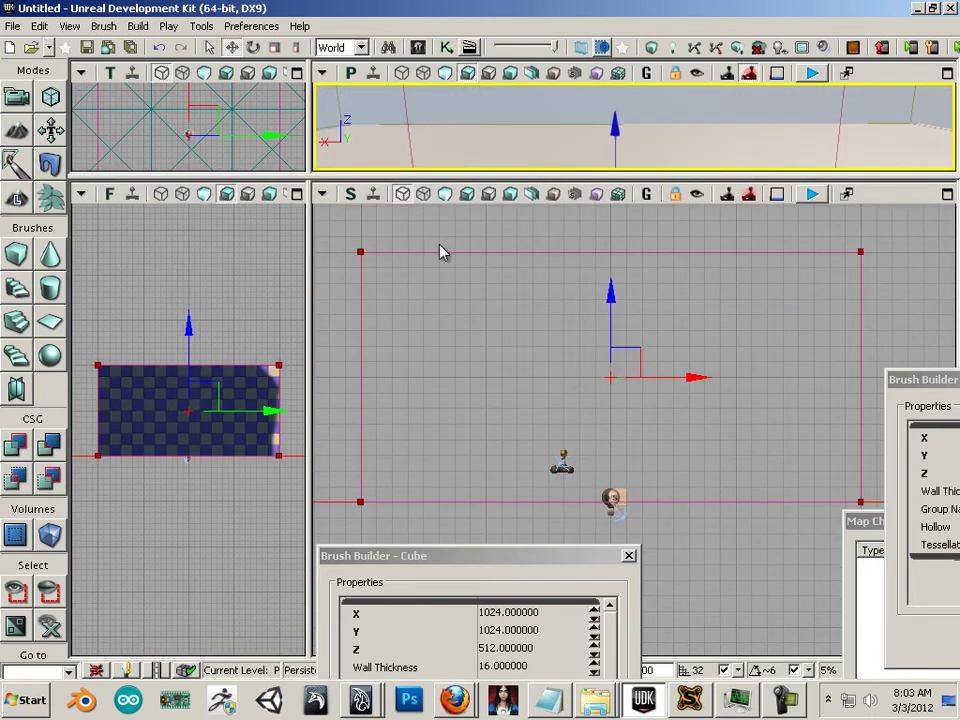
In Geometry Mode, move the builder brush's upper and left edges in the side view inward by one 32-unit grid step each
{"action": "left_click", "coordinate": [56, 103]}
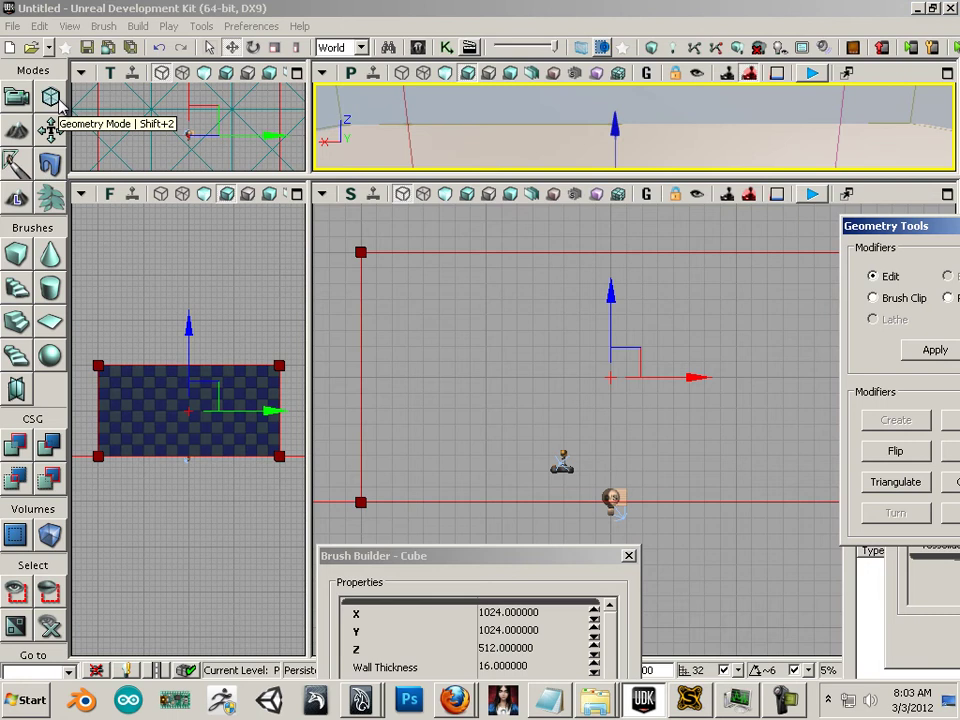
{"action": "left_click", "coordinate": [606, 253]}
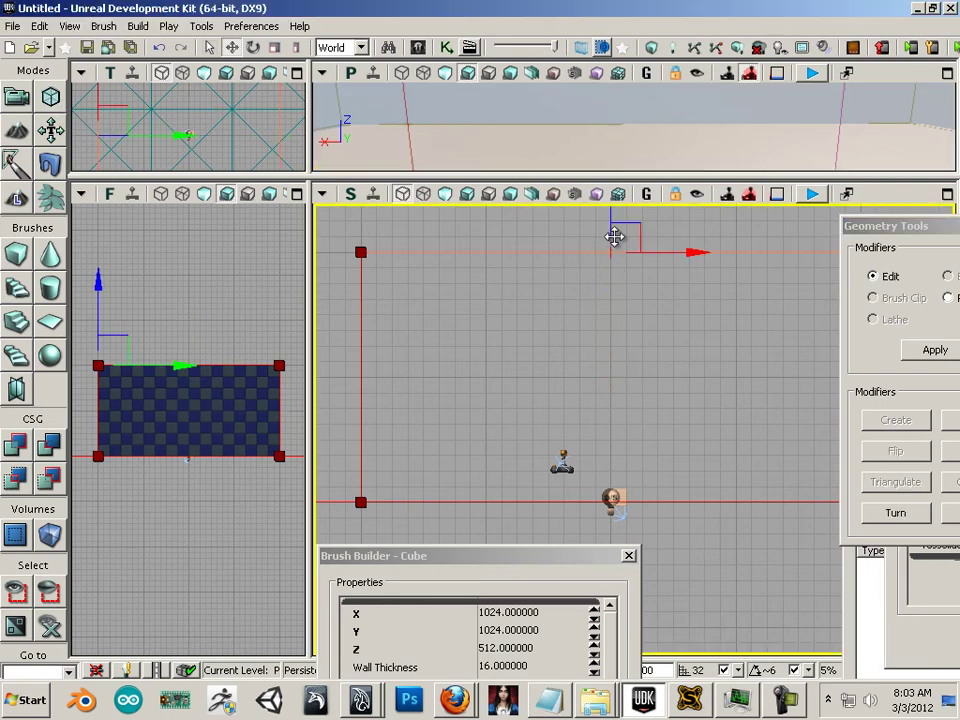
{"action": "left_click_drag", "start_coordinate": [609, 222], "coordinate": [613, 229]}
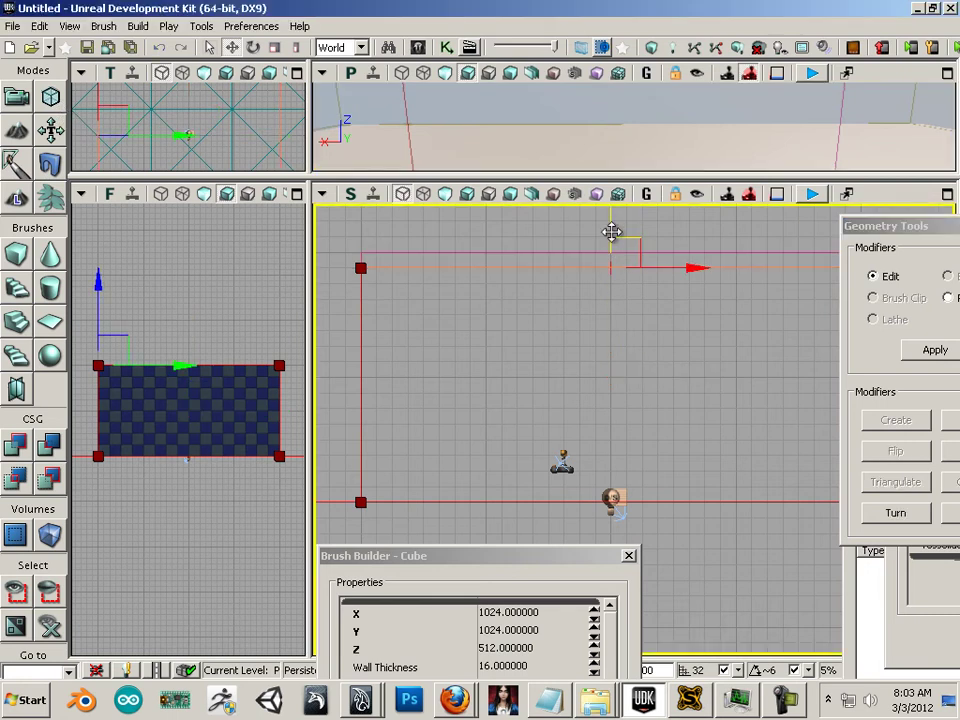
{"action": "left_click", "coordinate": [361, 338]}
{"action": "left_click_drag", "start_coordinate": [444, 381], "coordinate": [456, 386]}
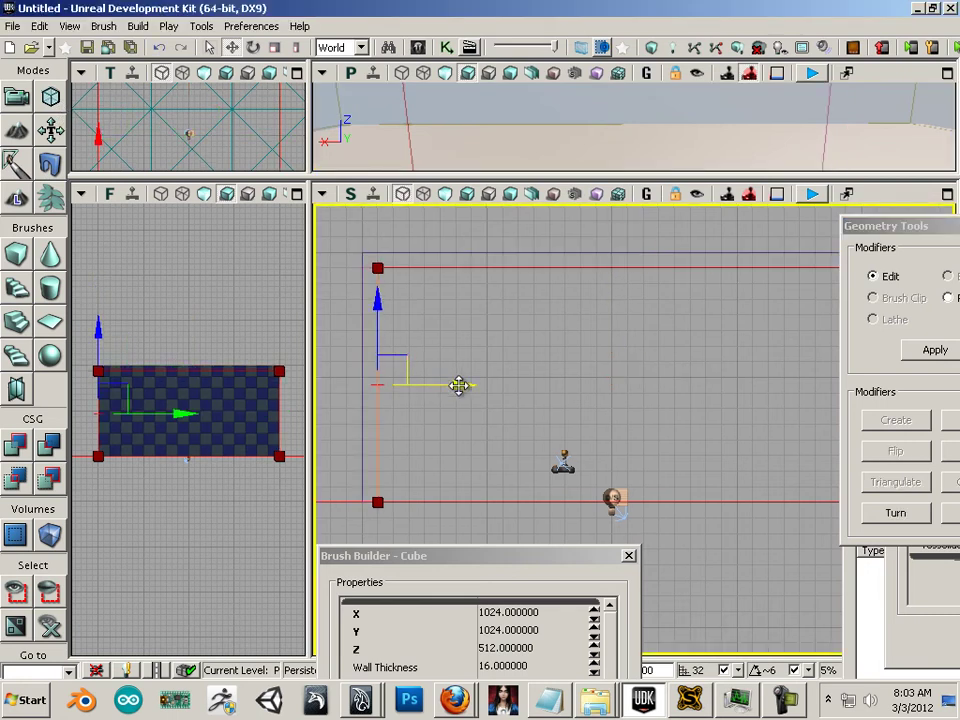
Move the builder brush's lower and right edges in the side view inward by one 32-unit grid step each
{"action": "left_click", "coordinate": [512, 499]}
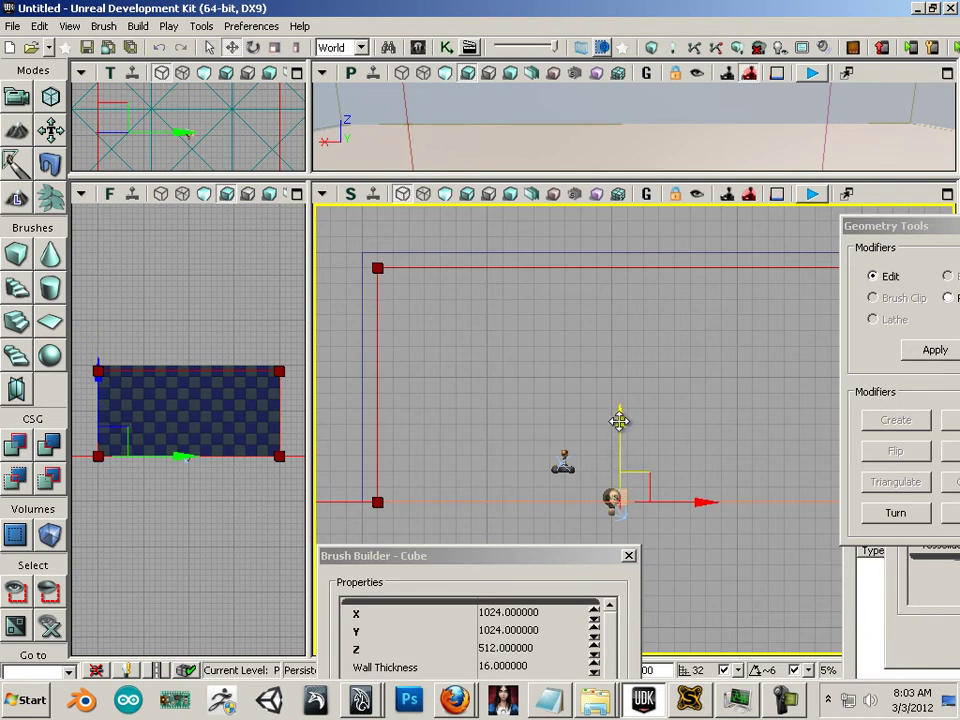
{"action": "left_click_drag", "start_coordinate": [619, 418], "coordinate": [622, 416]}
{"action": "left_click_drag", "start_coordinate": [727, 401], "coordinate": [573, 404]}
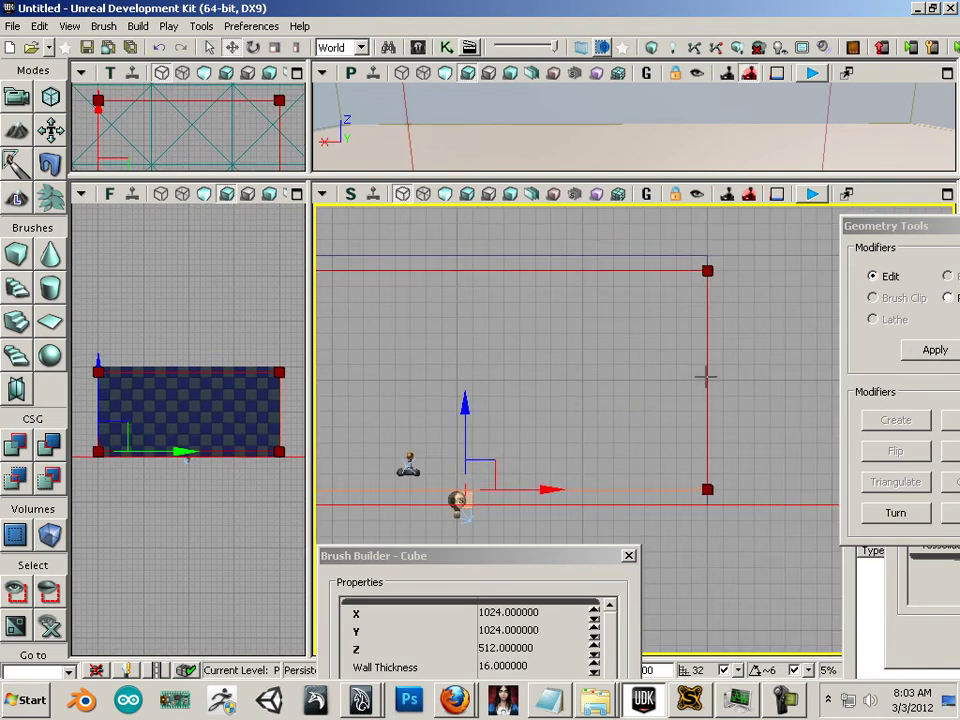
{"action": "left_click", "coordinate": [708, 375]}
{"action": "left_click_drag", "start_coordinate": [761, 377], "coordinate": [750, 377]}
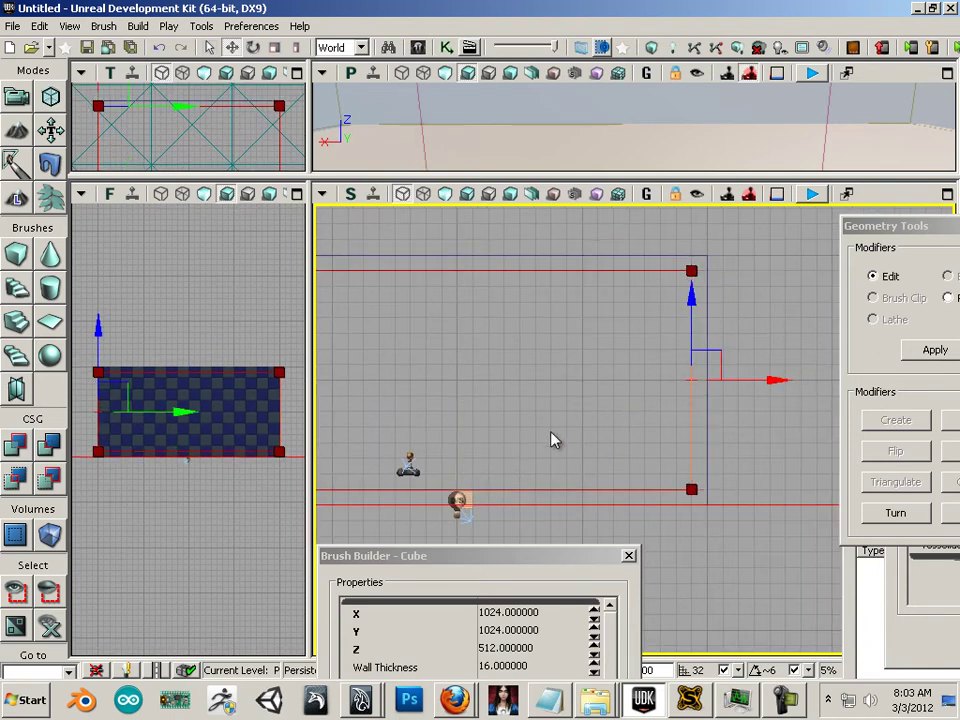
{"action": "mouse_move", "coordinate": [513, 402]}
{"action": "left_mouse_down"}
{"action": "mouse_move", "coordinate": [565, 418]}
{"action": "mouse_move", "coordinate": [697, 431]}
{"action": "mouse_move", "coordinate": [673, 424]}
{"action": "left_mouse_up"}
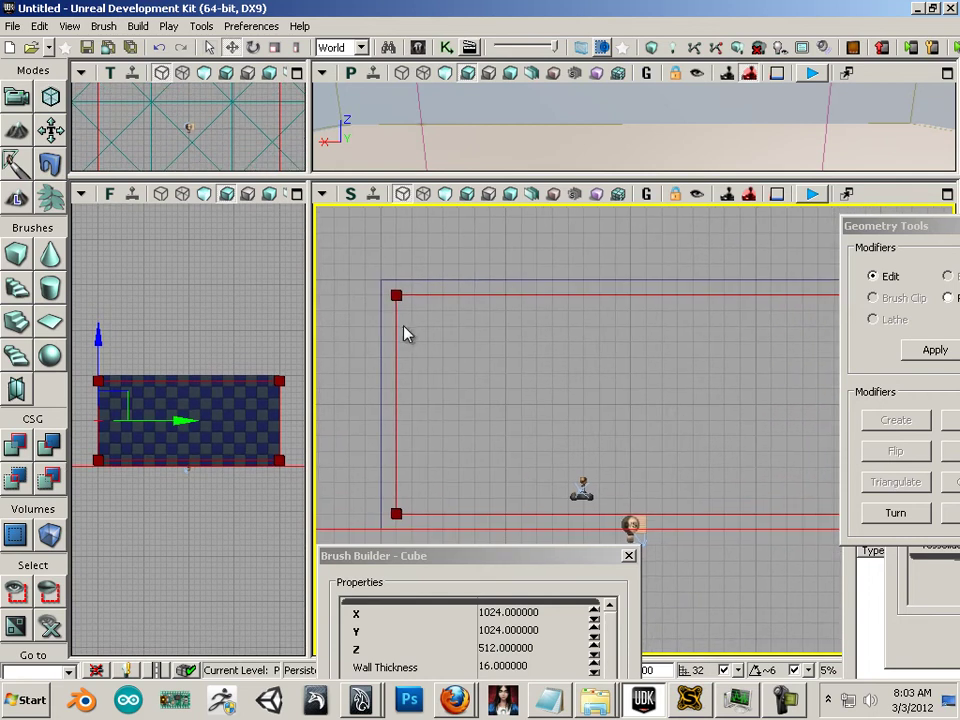
Subtract the shrunken builder brush from the solid cube with CSG and view the hollowed interior in perspective
{"action": "left_click", "coordinate": [50, 447]}
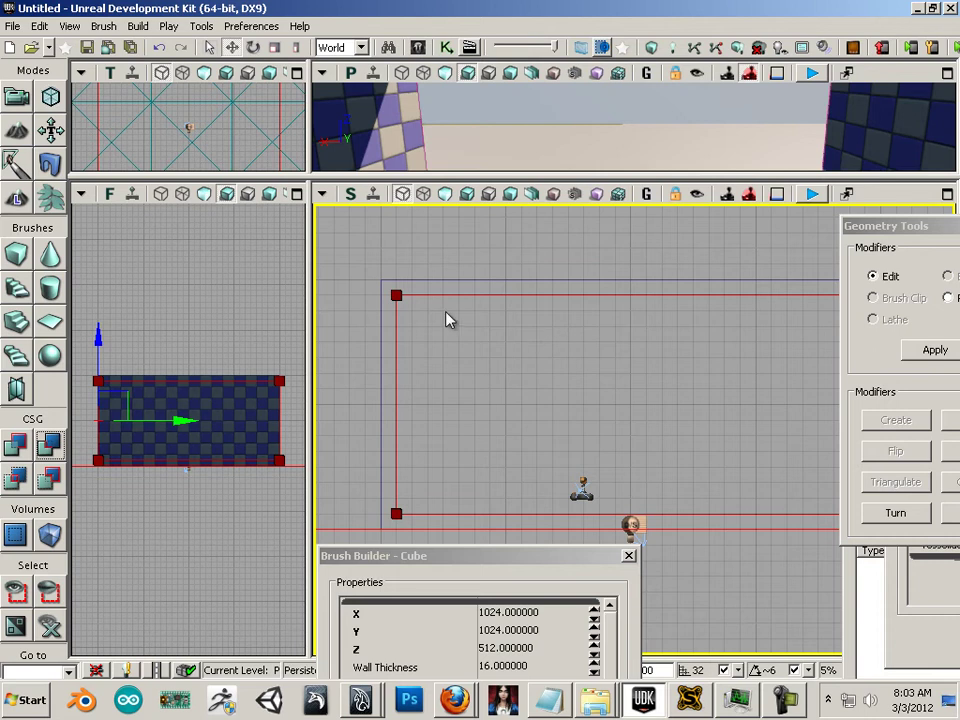
{"action": "left_click_drag", "start_coordinate": [520, 176], "coordinate": [529, 369]}
{"action": "left_click_drag", "start_coordinate": [463, 360], "coordinate": [557, 265]}
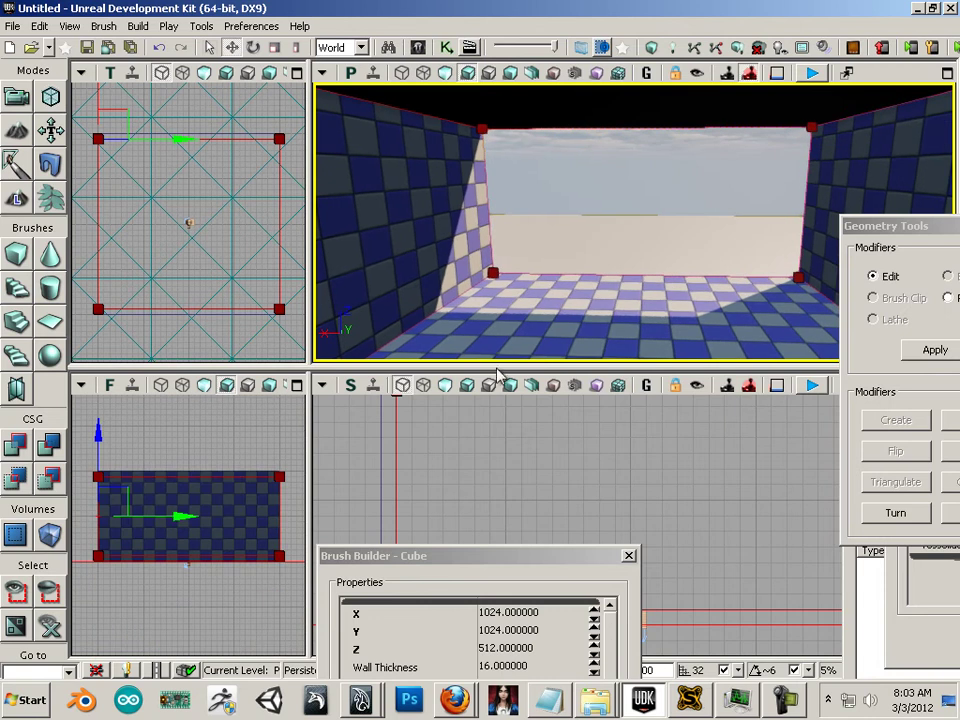
{"action": "left_click_drag", "start_coordinate": [495, 368], "coordinate": [521, 214]}
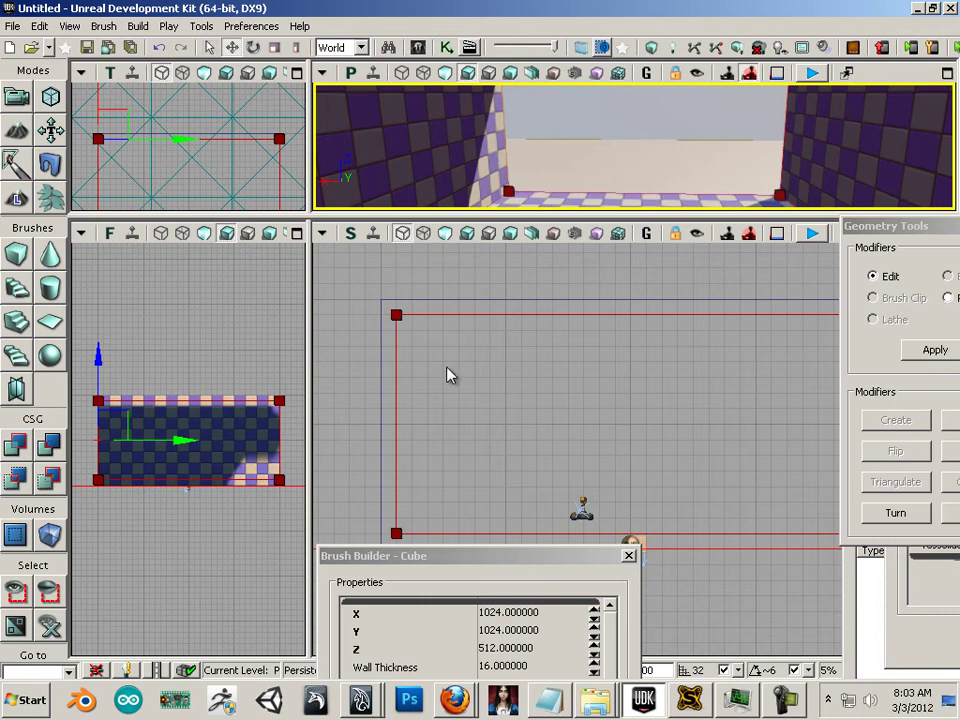
Leave Geometry Mode and move the builder brush along X, clear of the room, in the side view
{"action": "left_click", "coordinate": [101, 458]}
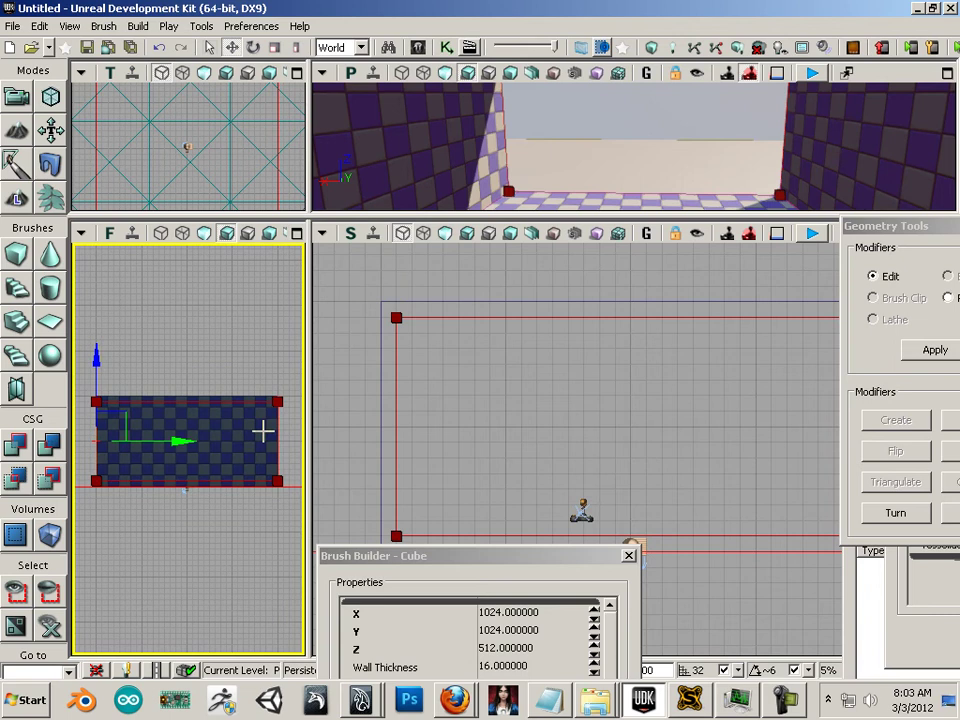
{"action": "key", "text": "Home"}
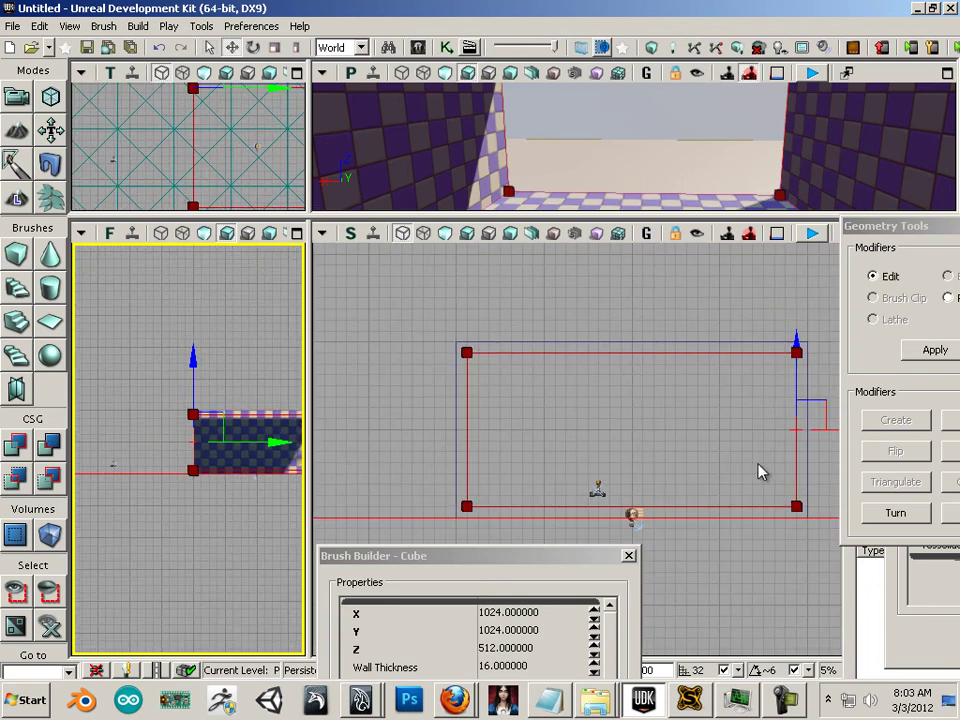
{"action": "left_click", "coordinate": [647, 435]}
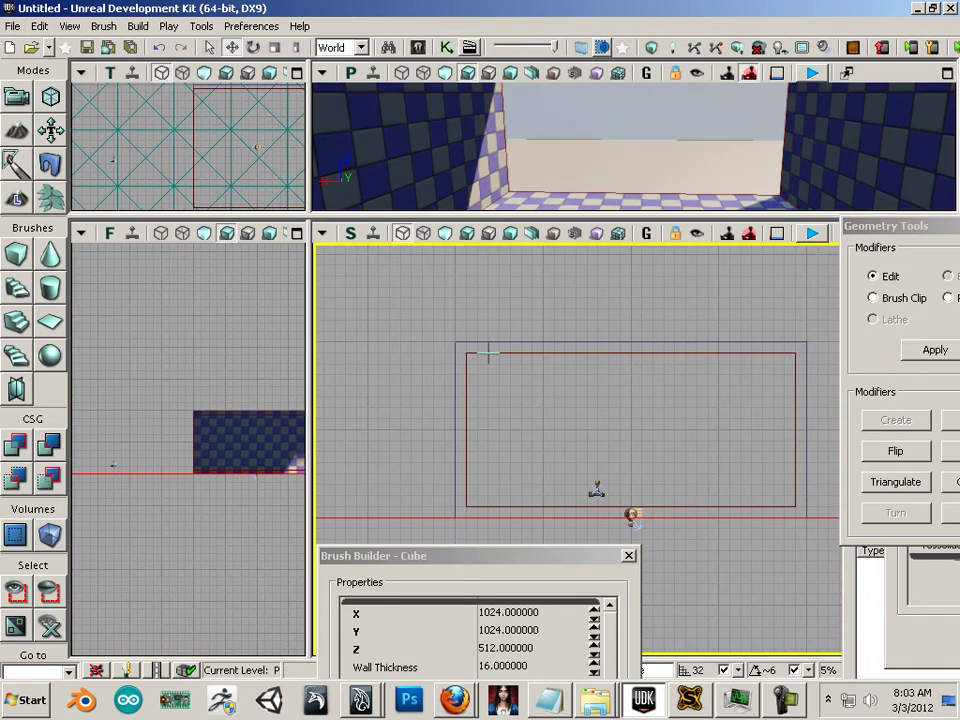
{"action": "left_click", "coordinate": [16, 95]}
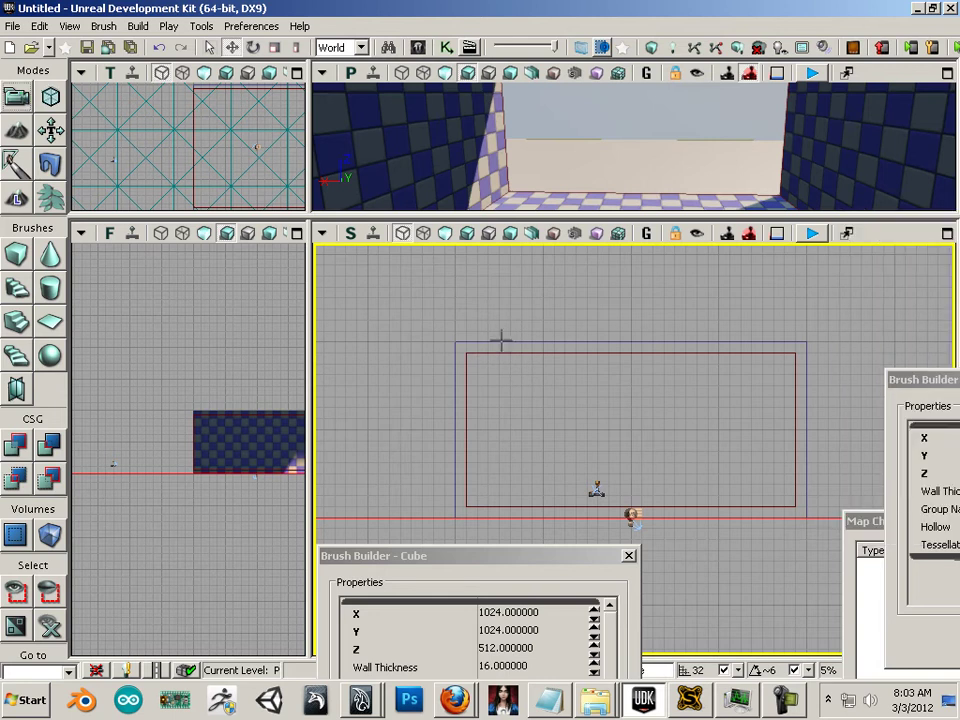
{"action": "left_click", "coordinate": [500, 352]}
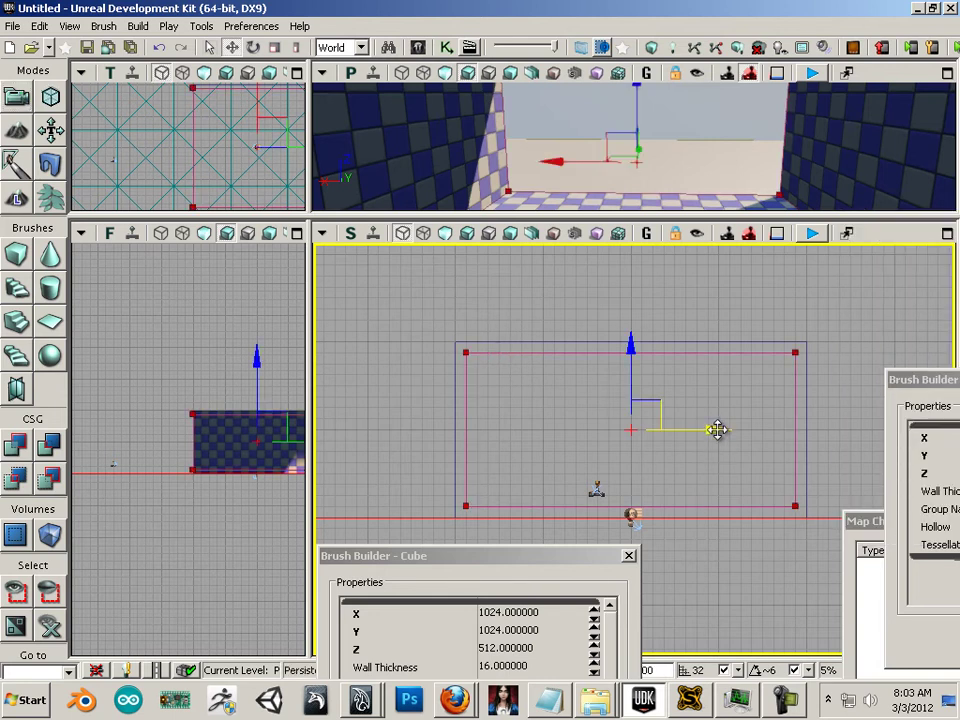
{"action": "mouse_move", "coordinate": [718, 429]}
{"action": "left_mouse_down"}
{"action": "mouse_move", "coordinate": [313, 381]}
{"action": "mouse_move", "coordinate": [328, 384]}
{"action": "left_mouse_up"}
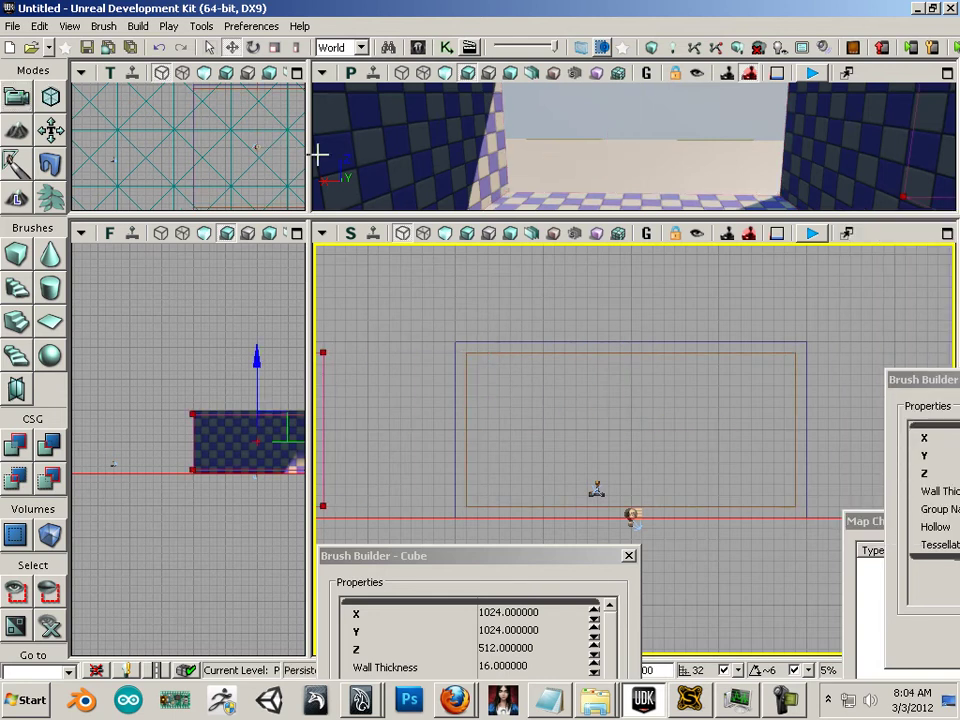
In Geometry Mode, move the subtractive brush's left and right edges in the top view inward one 32-unit grid step each and rebuild the geometry
{"action": "left_click_drag", "start_coordinate": [312, 157], "coordinate": [558, 158]}
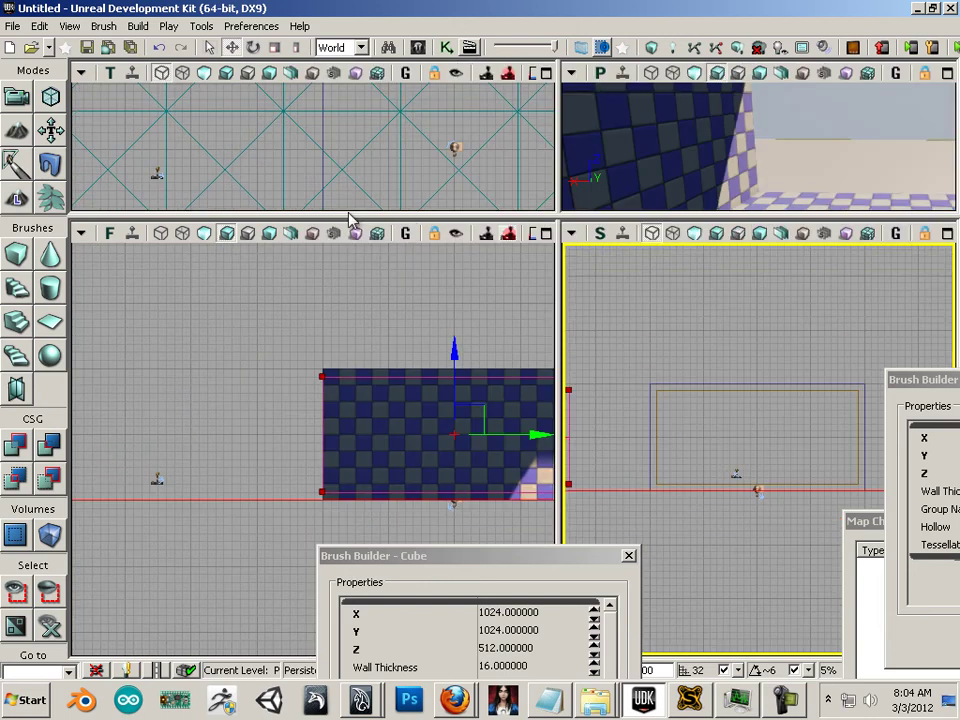
{"action": "left_click_drag", "start_coordinate": [347, 212], "coordinate": [347, 428]}
{"action": "mouse_move", "coordinate": [347, 313]}
{"action": "left_mouse_down"}
{"action": "mouse_move", "coordinate": [332, 354]}
{"action": "mouse_move", "coordinate": [221, 292]}
{"action": "left_mouse_up"}
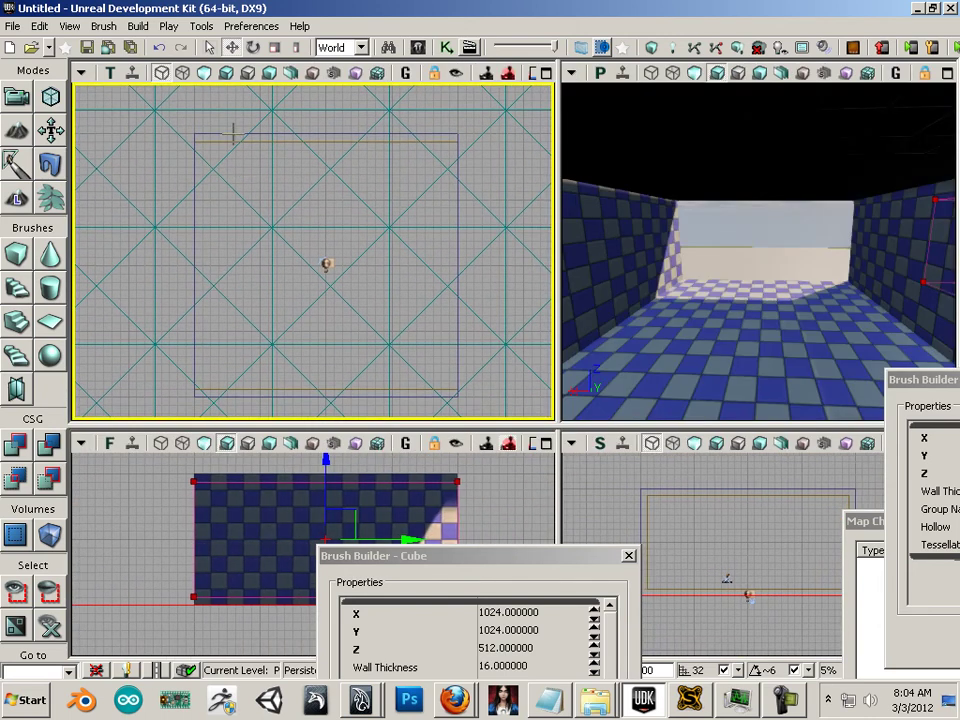
{"action": "left_click", "coordinate": [232, 133]}
{"action": "left_click", "coordinate": [230, 142]}
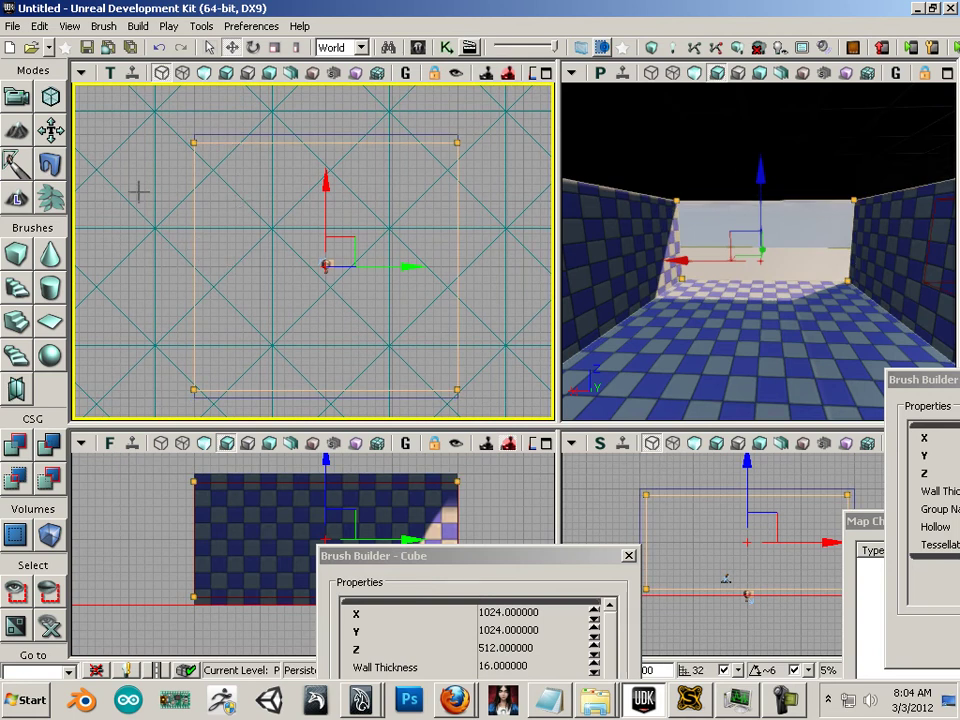
{"action": "key", "text": "shift+2"}
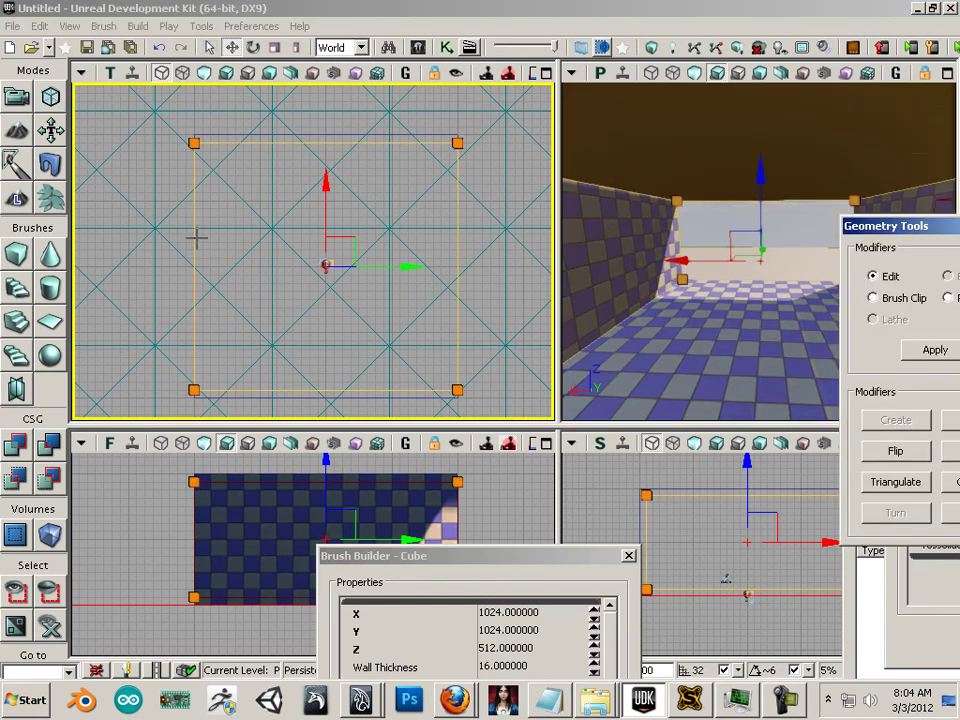
{"action": "left_click", "coordinate": [195, 239]}
{"action": "left_click_drag", "start_coordinate": [279, 266], "coordinate": [288, 265]}
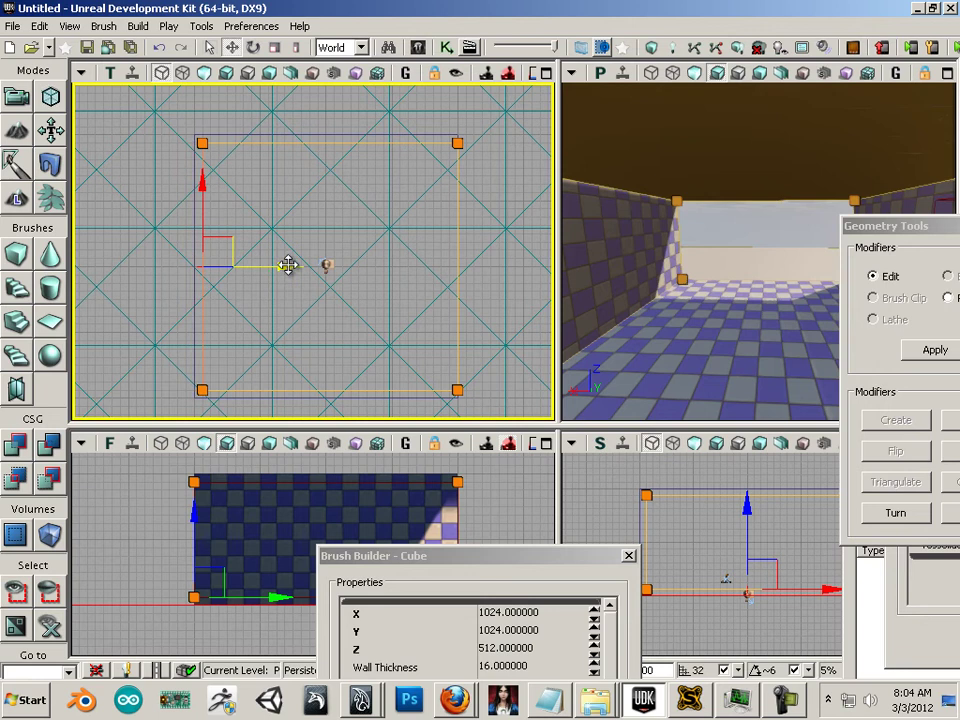
{"action": "left_click", "coordinate": [465, 266]}
{"action": "left_click_drag", "start_coordinate": [516, 268], "coordinate": [510, 270]}
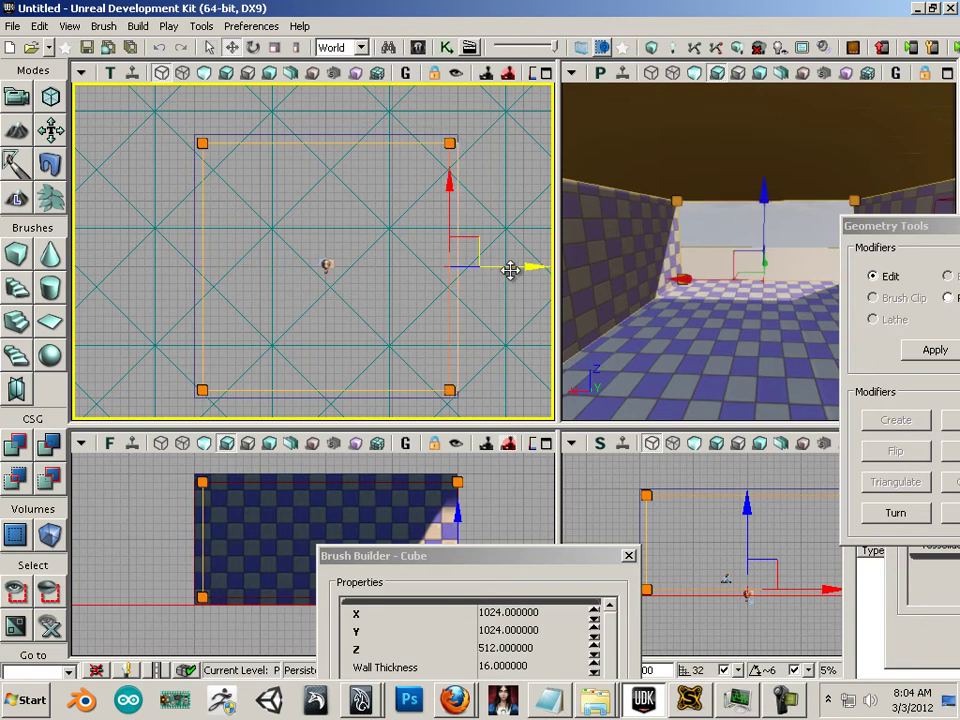
{"action": "left_click", "coordinate": [655, 48]}
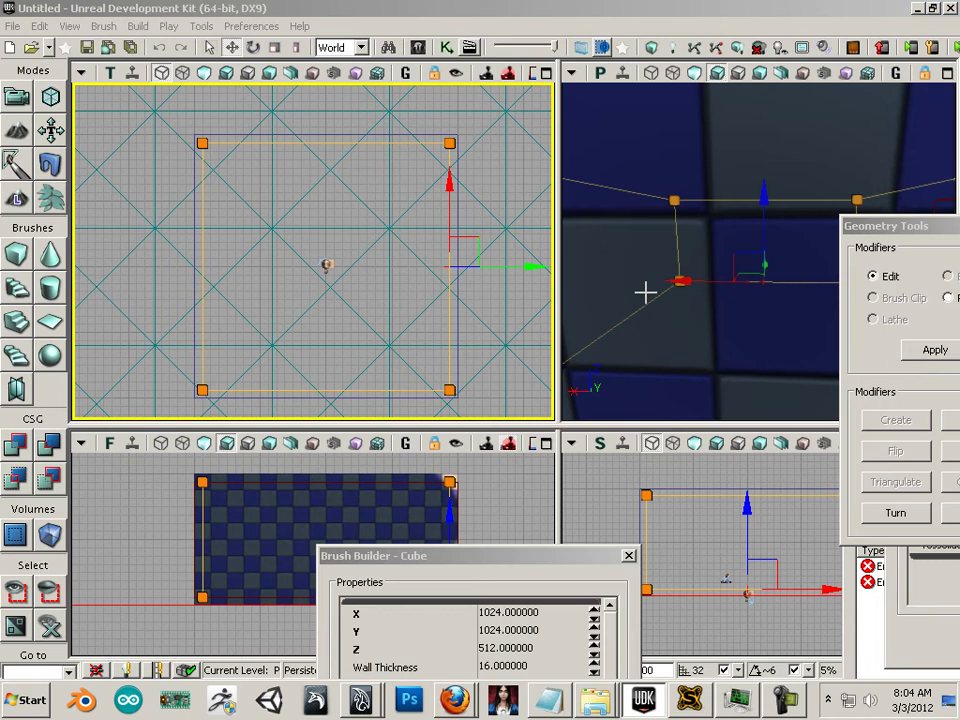
{"action": "left_click_drag", "start_coordinate": [645, 292], "coordinate": [614, 420]}
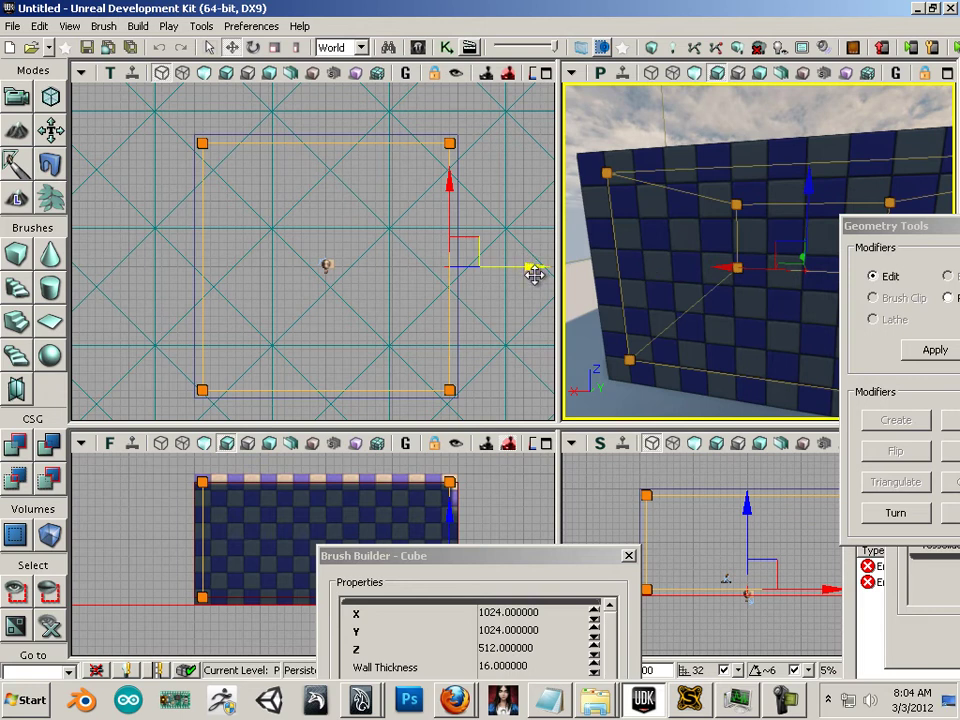
Rebuild the builder brush as a 1024 × 1024 × 512 cube
{"action": "mouse_move", "coordinate": [396, 235]}
{"action": "left_mouse_down"}
{"action": "mouse_move", "coordinate": [144, 212]}
{"action": "mouse_move", "coordinate": [113, 200]}
{"action": "left_mouse_up"}
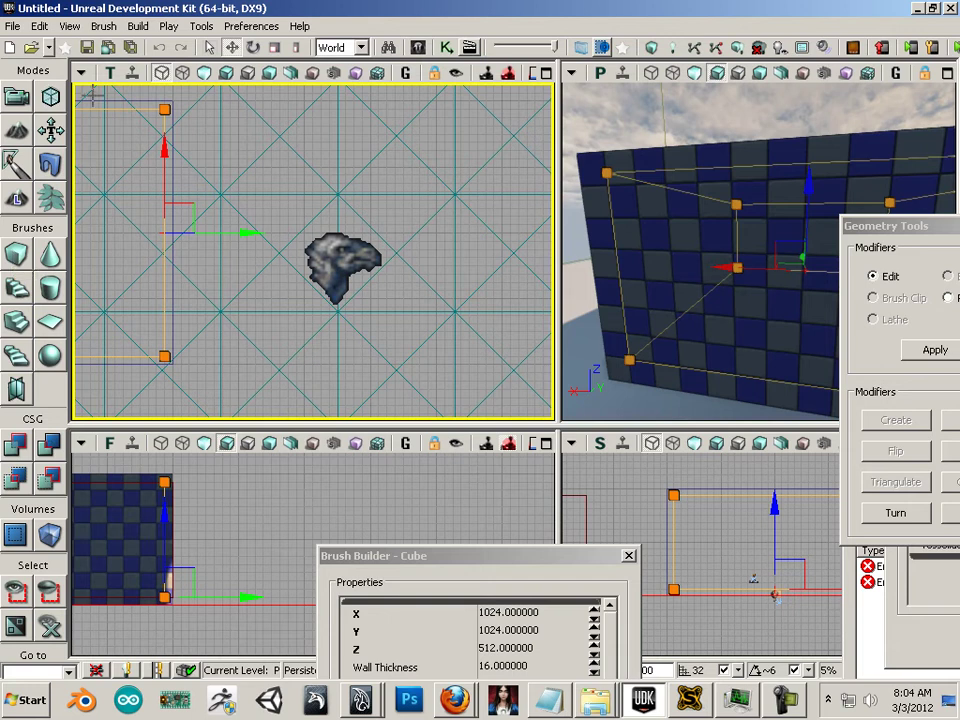
{"action": "left_click", "coordinate": [14, 256]}
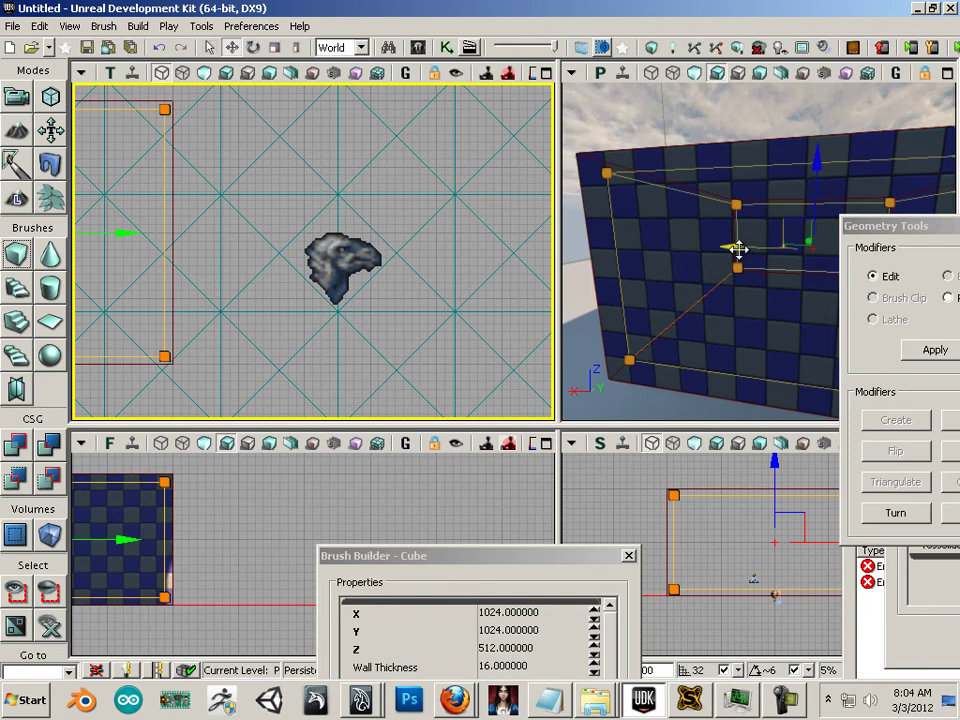
{"action": "left_click_drag", "start_coordinate": [737, 246], "coordinate": [678, 240]}
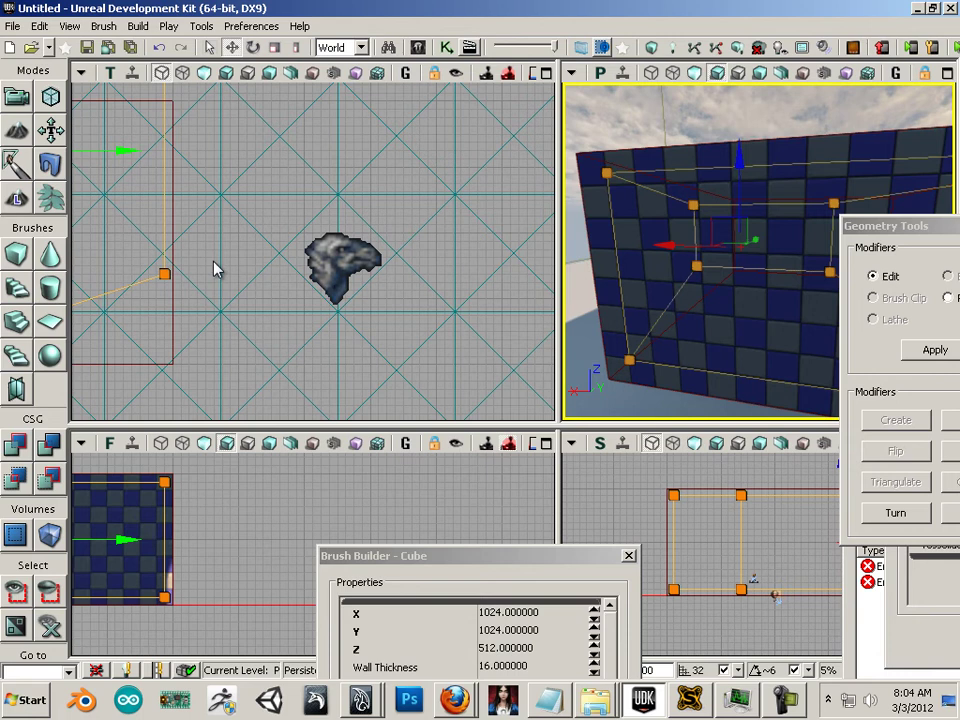
{"action": "mouse_move", "coordinate": [214, 268]}
{"action": "left_mouse_down"}
{"action": "mouse_move", "coordinate": [418, 285]}
{"action": "mouse_move", "coordinate": [441, 326]}
{"action": "mouse_move", "coordinate": [435, 339]}
{"action": "mouse_move", "coordinate": [401, 309]}
{"action": "mouse_move", "coordinate": [439, 326]}
{"action": "left_mouse_up"}
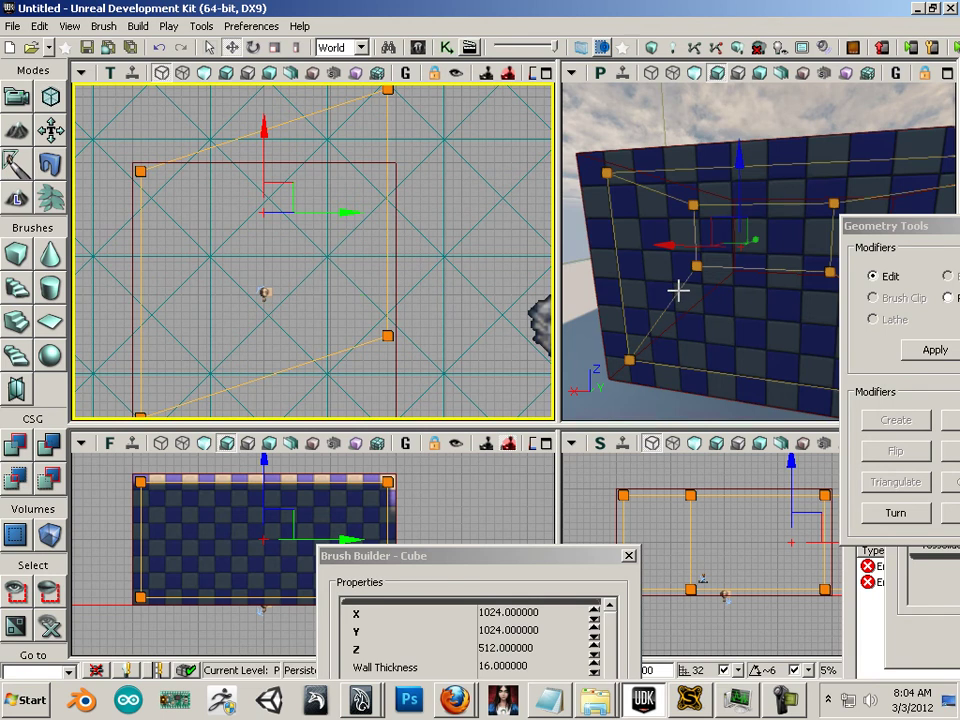
{"action": "key", "text": "ctrl+z"}
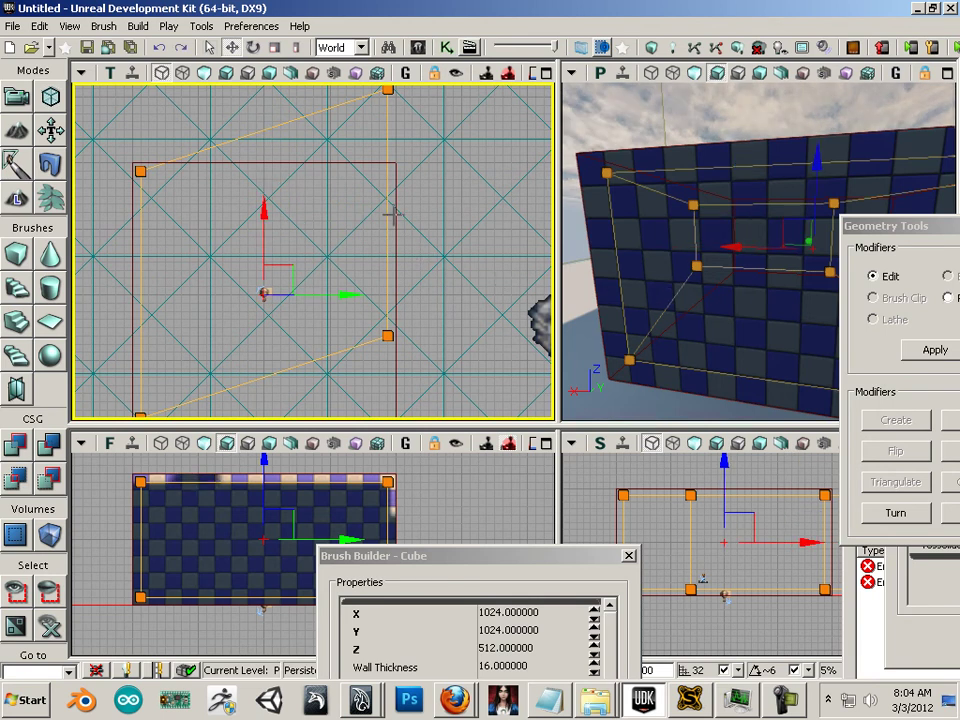
{"action": "left_click", "coordinate": [388, 154]}
{"action": "left_click_drag", "start_coordinate": [388, 128], "coordinate": [397, 209]}
{"action": "left_click", "coordinate": [416, 263]}
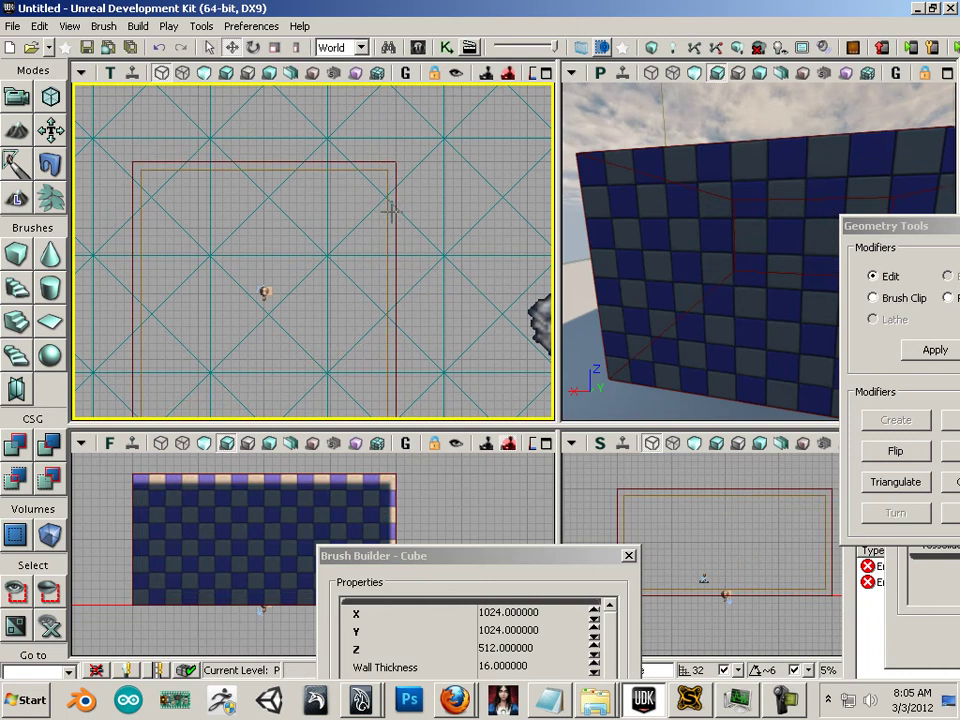
Leave Geometry Mode and move the builder brush along Y, clear of the room, in the top view
{"action": "mouse_move", "coordinate": [438, 234]}
{"action": "left_mouse_down"}
{"action": "mouse_move", "coordinate": [339, 234]}
{"action": "mouse_move", "coordinate": [247, 219]}
{"action": "left_mouse_up"}
{"action": "left_click_drag", "start_coordinate": [248, 282], "coordinate": [227, 274]}
{"action": "scroll", "coordinate": [330, 276], "scroll_direction": "down", "scroll_amount": 3}
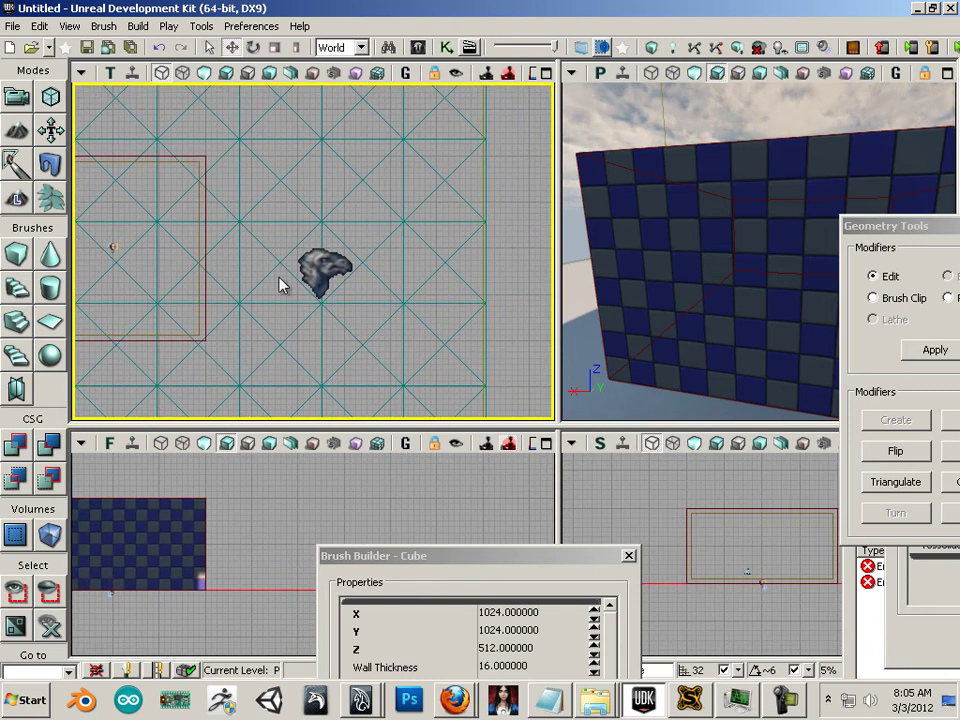
{"action": "left_click", "coordinate": [18, 96]}
{"action": "left_click", "coordinate": [205, 200]}
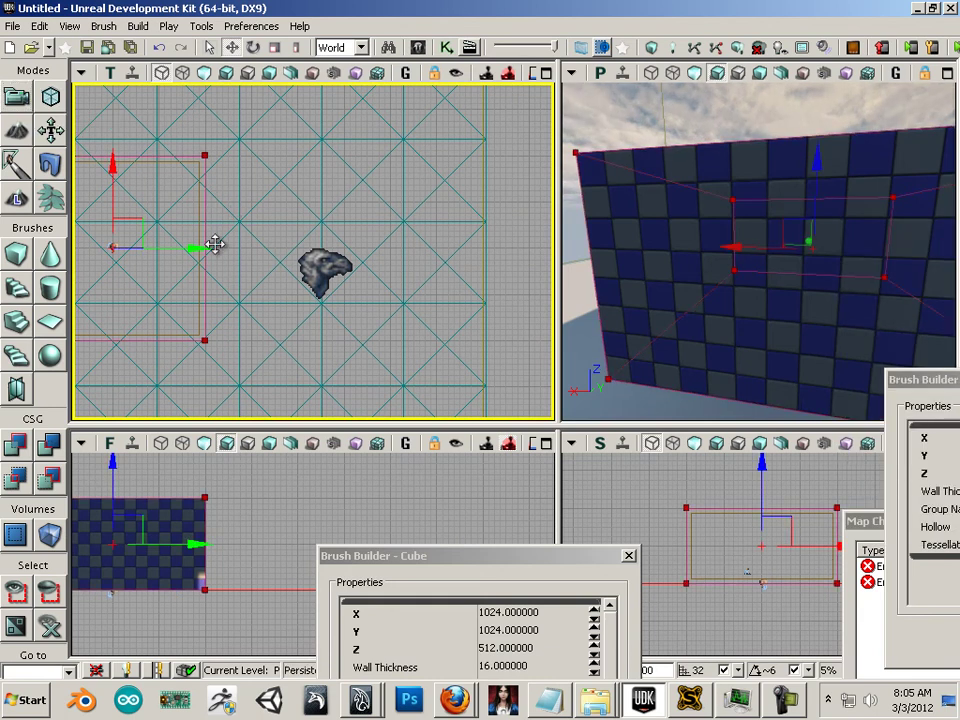
{"action": "mouse_move", "coordinate": [197, 251]}
{"action": "left_mouse_down"}
{"action": "mouse_move", "coordinate": [419, 263]}
{"action": "mouse_move", "coordinate": [403, 268]}
{"action": "left_mouse_up"}
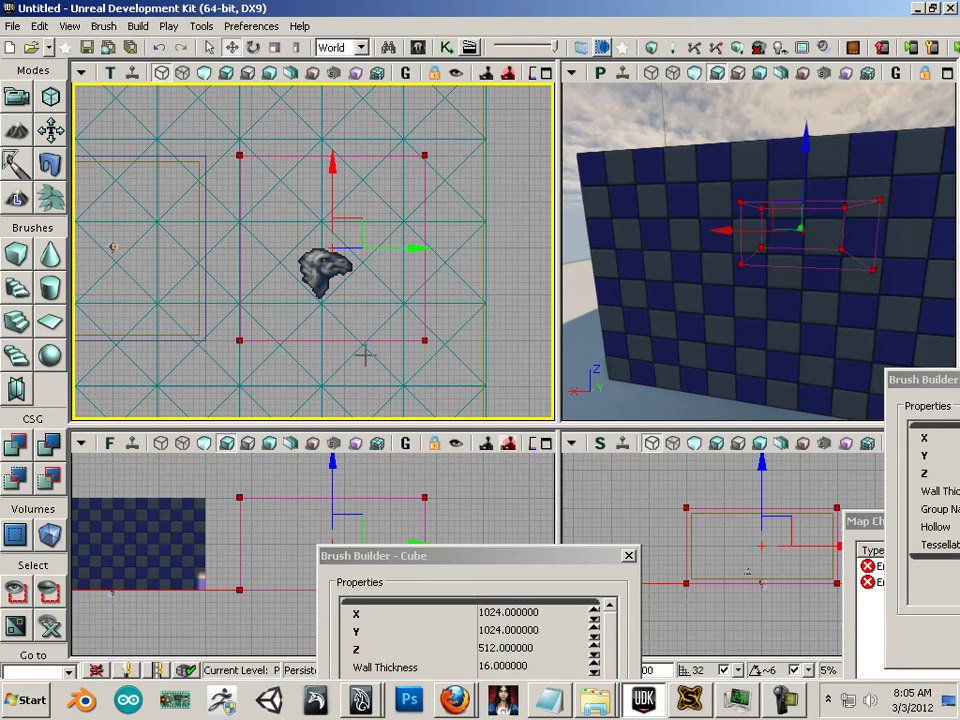
{"action": "left_click_drag", "start_coordinate": [281, 363], "coordinate": [287, 350]}
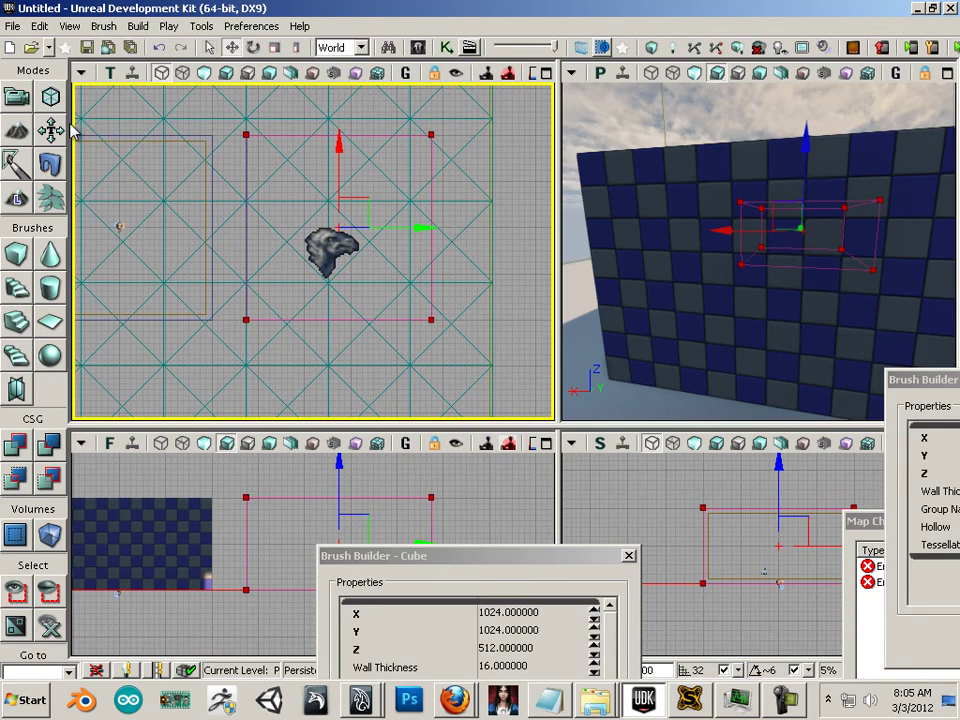
Rebuild the cube builder brush with the Hollow option enabled and a wall thickness of 32
{"action": "right_click", "coordinate": [12, 256]}
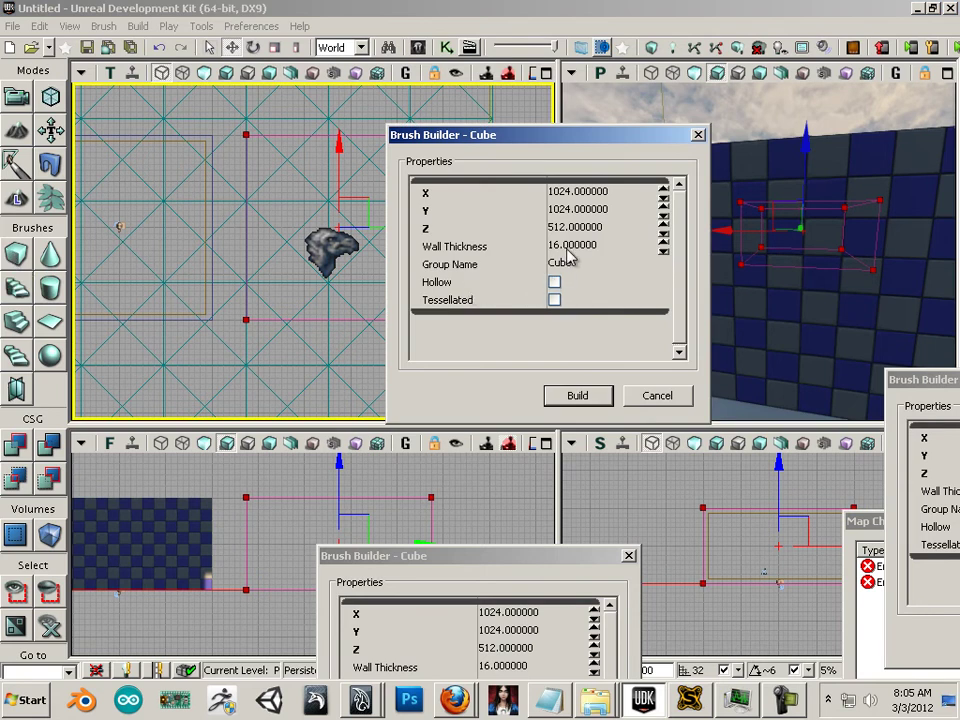
{"action": "left_click", "coordinate": [554, 281]}
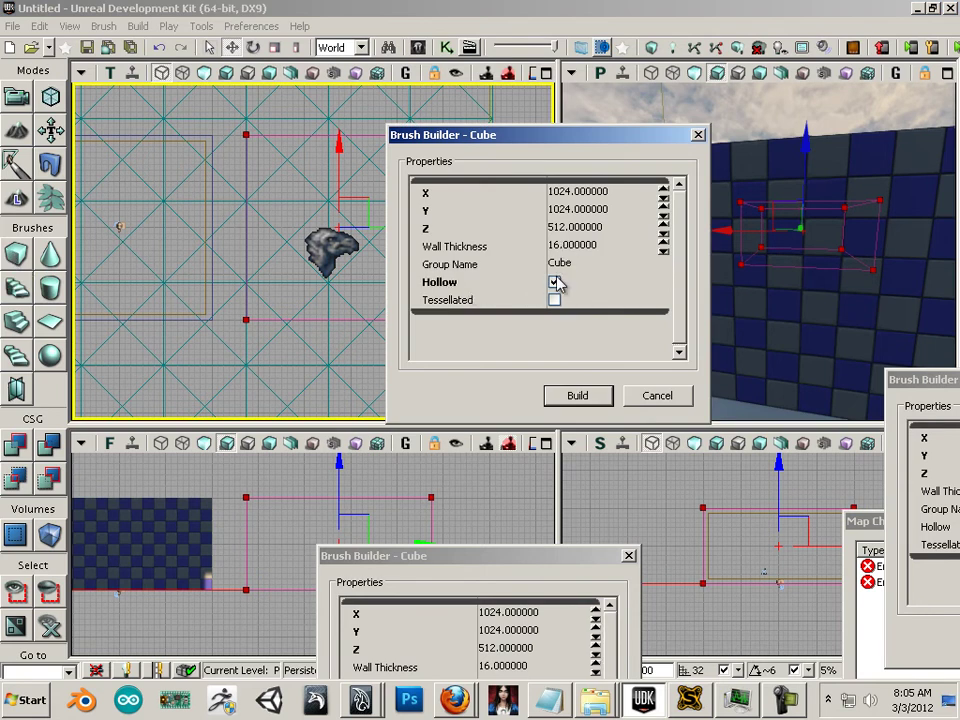
{"action": "left_click", "coordinate": [575, 246]}
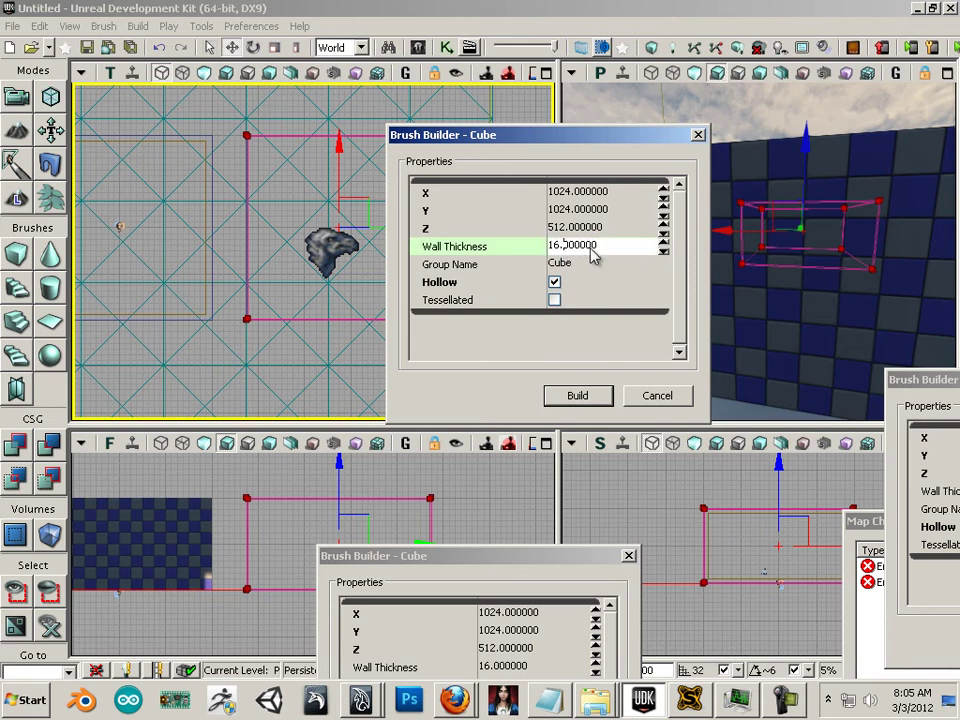
{"action": "key", "text": "BackSpace"}
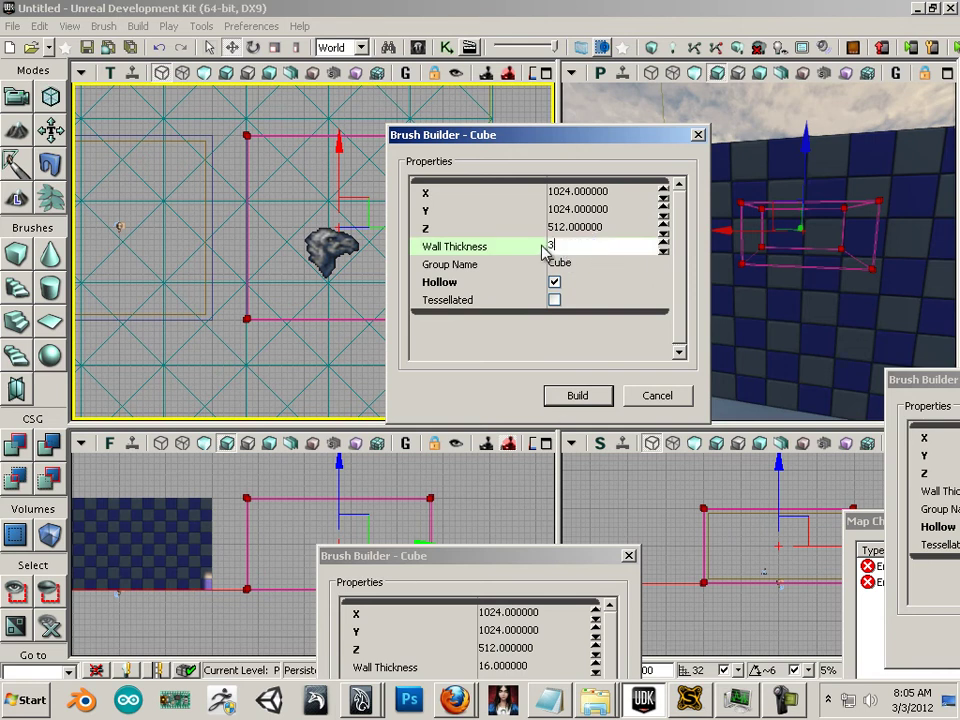
{"action": "type", "text": "32"}
{"action": "left_click", "coordinate": [580, 395]}
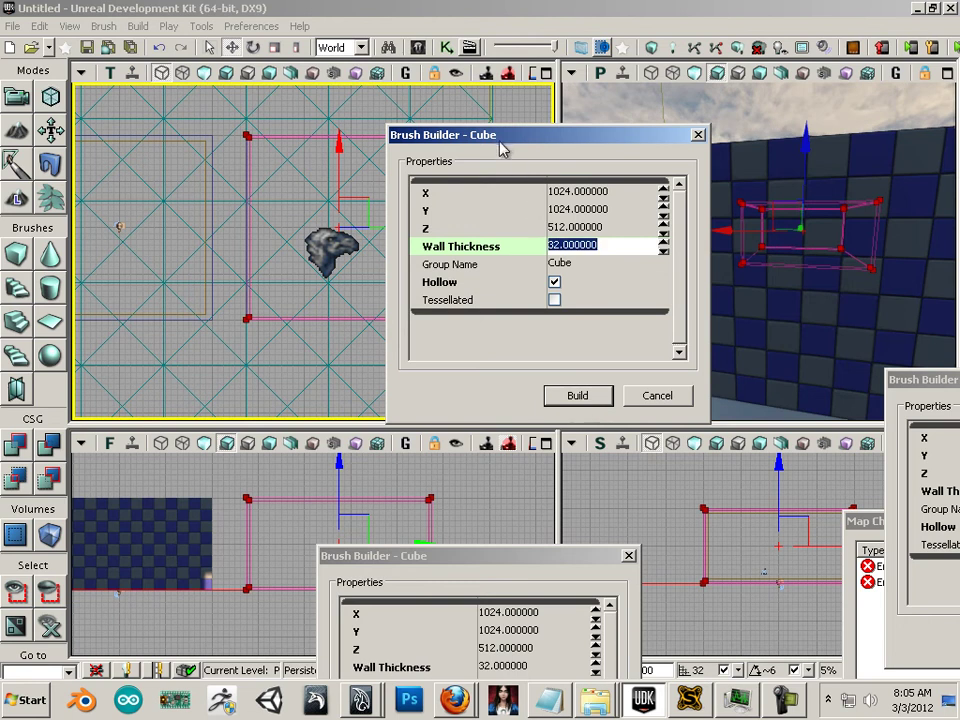
{"action": "left_click_drag", "start_coordinate": [488, 135], "coordinate": [678, 296]}
{"action": "left_click", "coordinate": [473, 254]}
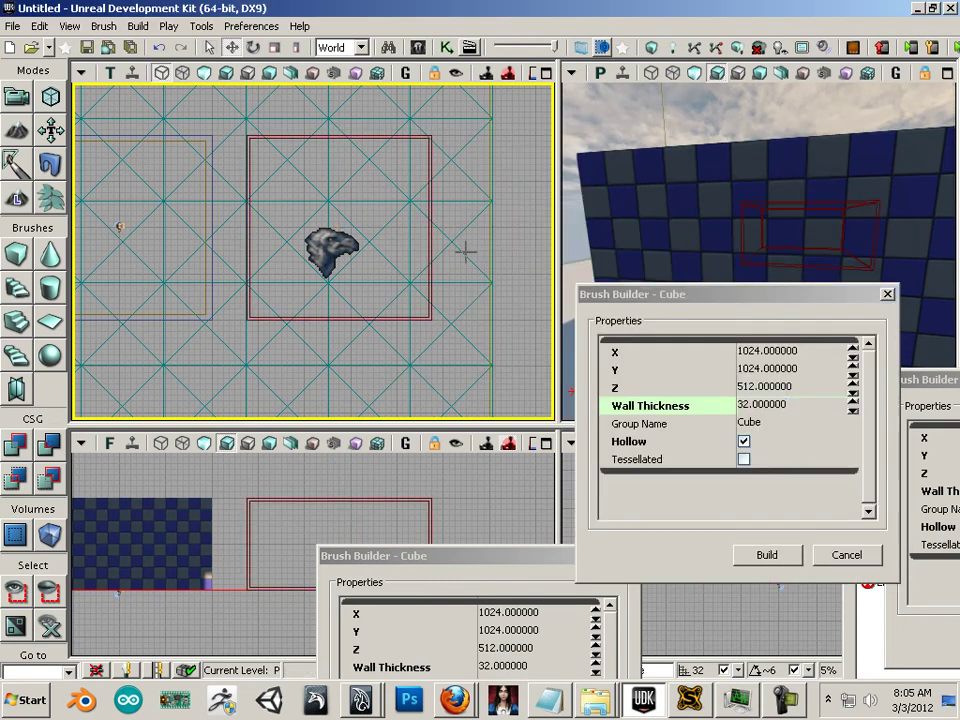
Inspect the hollow brush's corner in the top view, and rebuild the brush with a wall thickness of 64
{"action": "scroll", "coordinate": [465, 256], "scroll_direction": "up", "scroll_amount": 5}
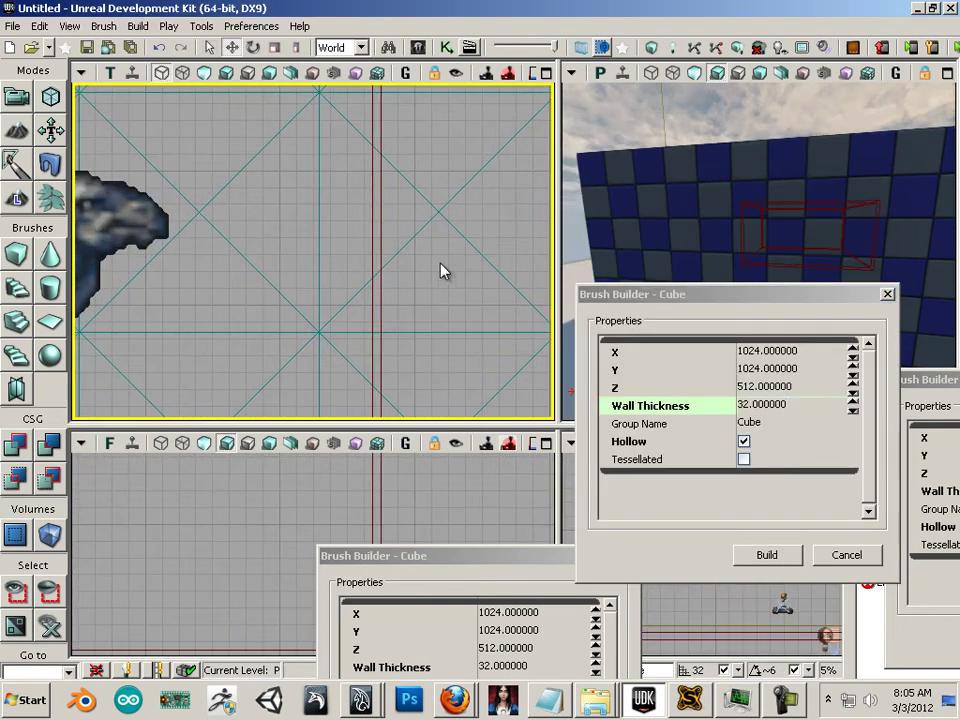
{"action": "left_click_drag", "start_coordinate": [410, 212], "coordinate": [480, 401]}
{"action": "left_click_drag", "start_coordinate": [457, 230], "coordinate": [468, 338]}
{"action": "scroll", "coordinate": [456, 280], "scroll_direction": "up", "scroll_amount": 2}
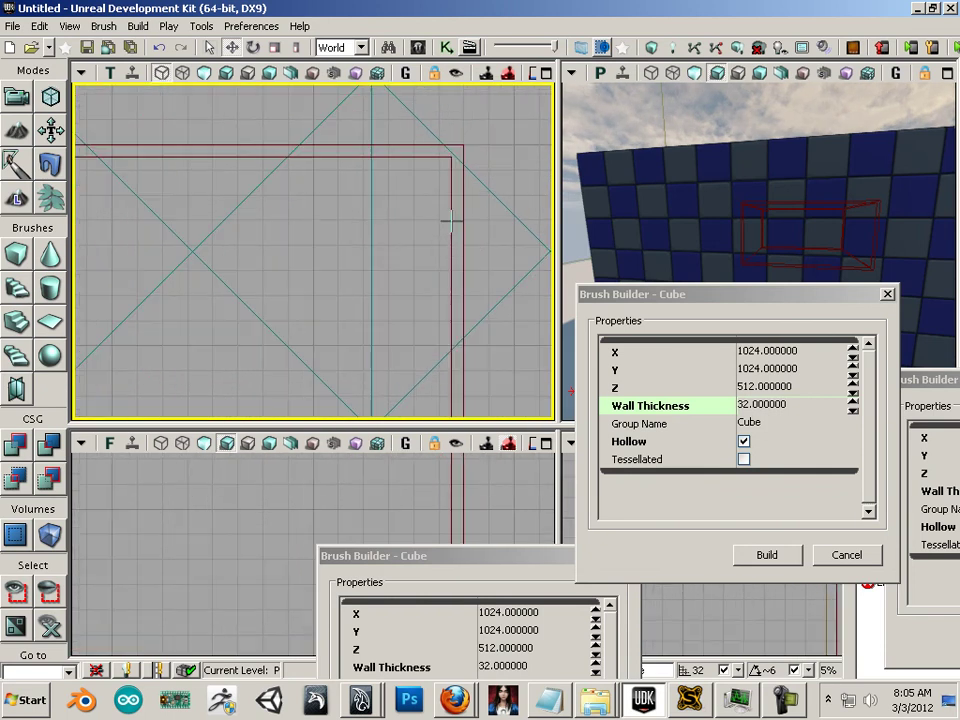
{"action": "left_click", "coordinate": [451, 222]}
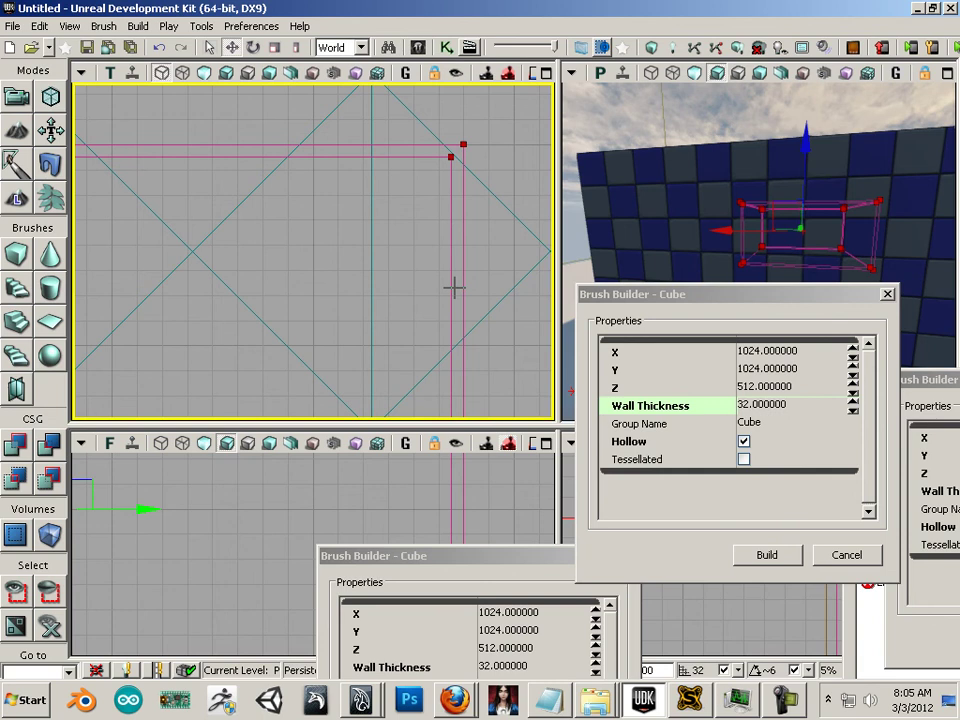
{"action": "left_click", "coordinate": [783, 405]}
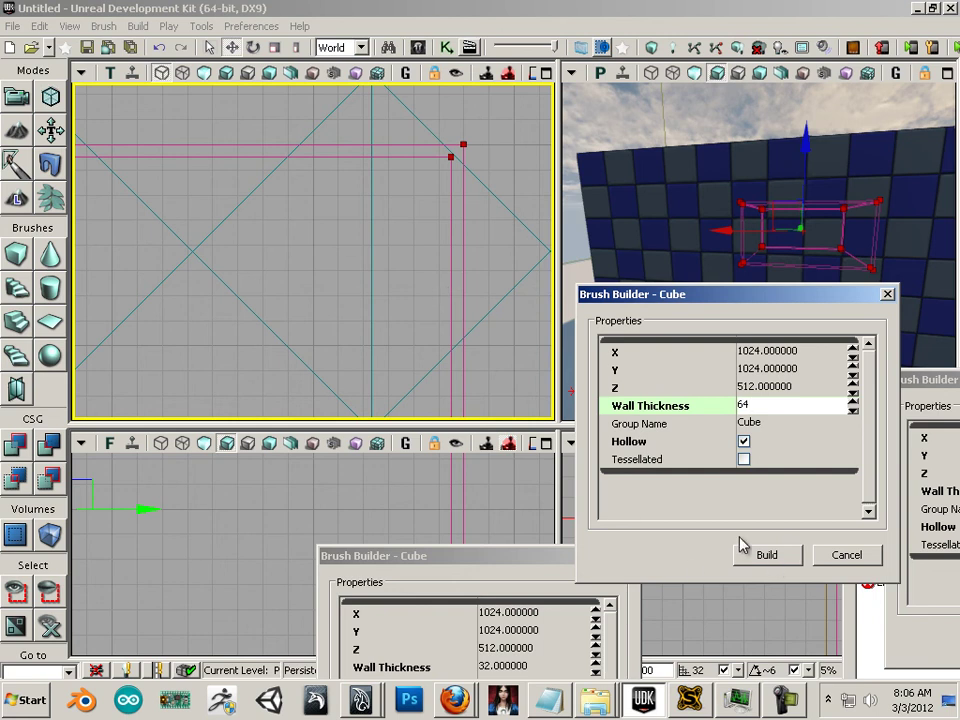
{"action": "left_click", "coordinate": [767, 558]}
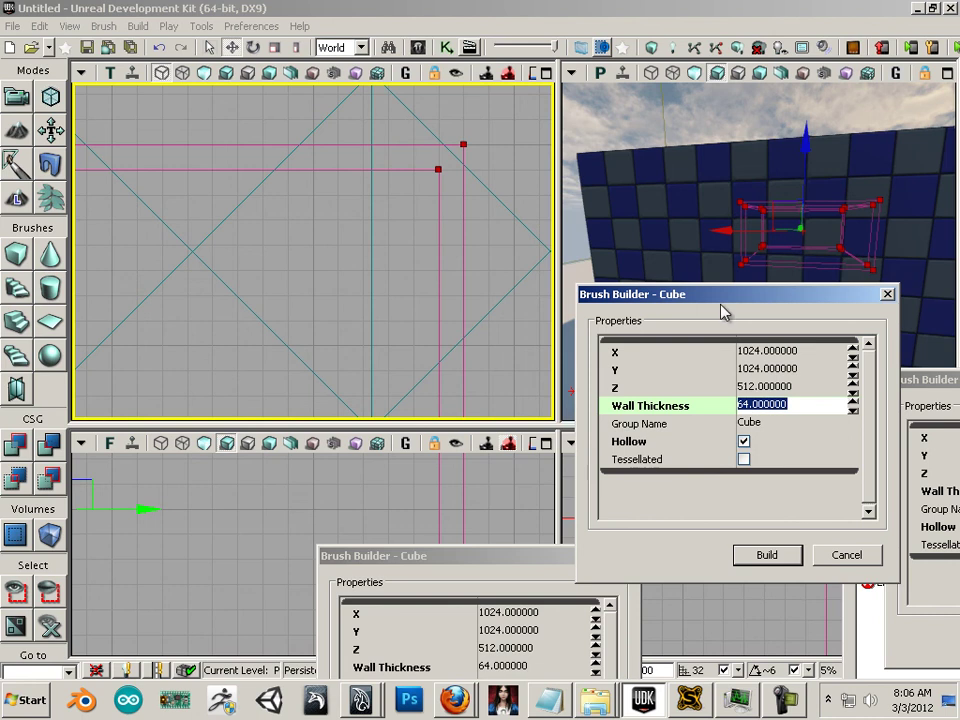
{"action": "left_click_drag", "start_coordinate": [712, 294], "coordinate": [625, 224]}
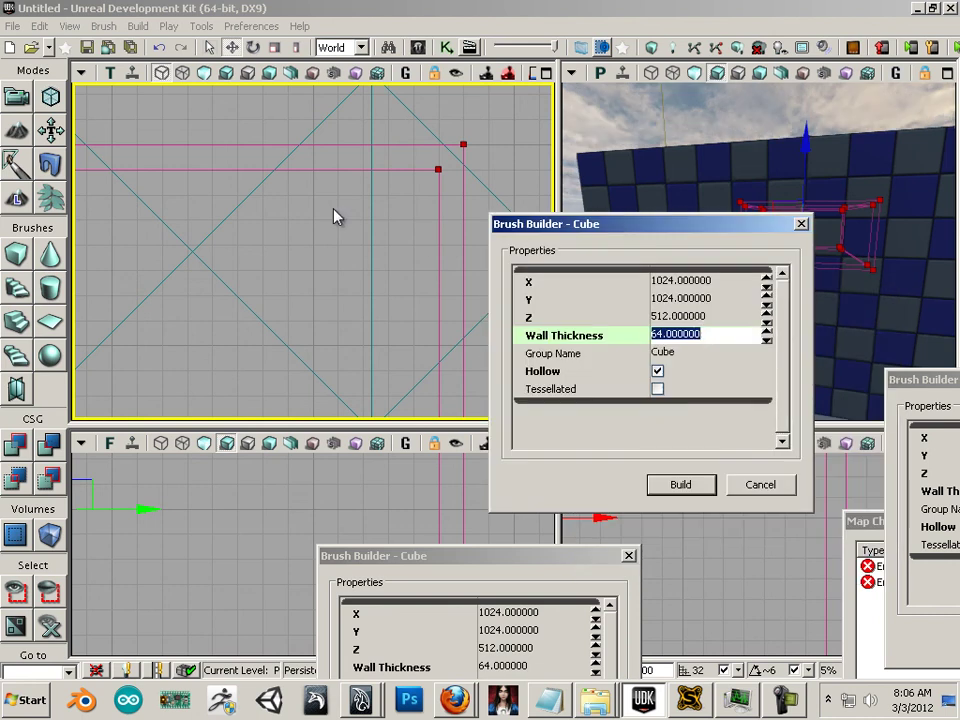
{"action": "left_click", "coordinate": [352, 254]}
Move the hollow builder brush along Y so that it overlaps the existing room in the top view
{"action": "scroll", "coordinate": [392, 276], "scroll_direction": "down", "scroll_amount": 4}
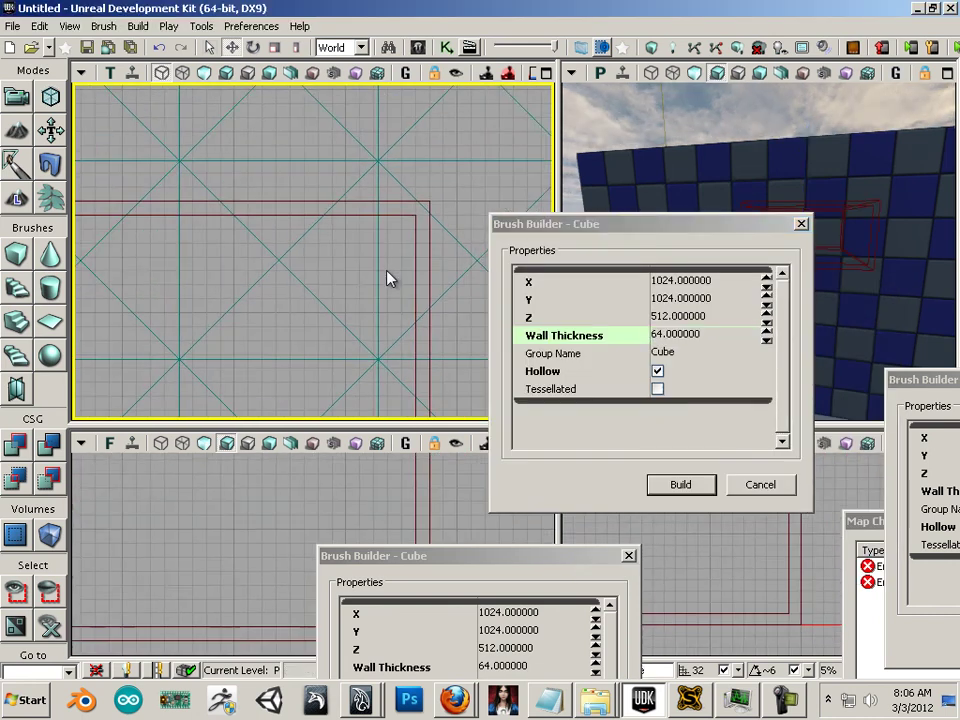
{"action": "mouse_move", "coordinate": [218, 322]}
{"action": "left_mouse_down"}
{"action": "mouse_move", "coordinate": [330, 214]}
{"action": "mouse_move", "coordinate": [268, 289]}
{"action": "left_mouse_up"}
{"action": "scroll", "coordinate": [259, 208], "scroll_direction": "up", "scroll_amount": 2}
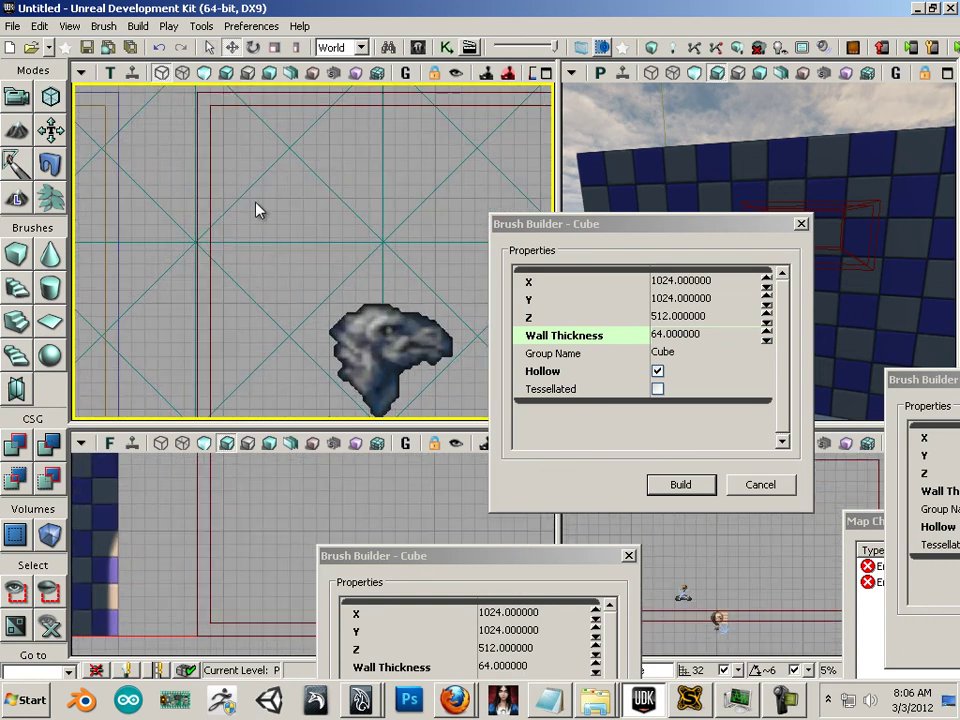
{"action": "left_click", "coordinate": [211, 157]}
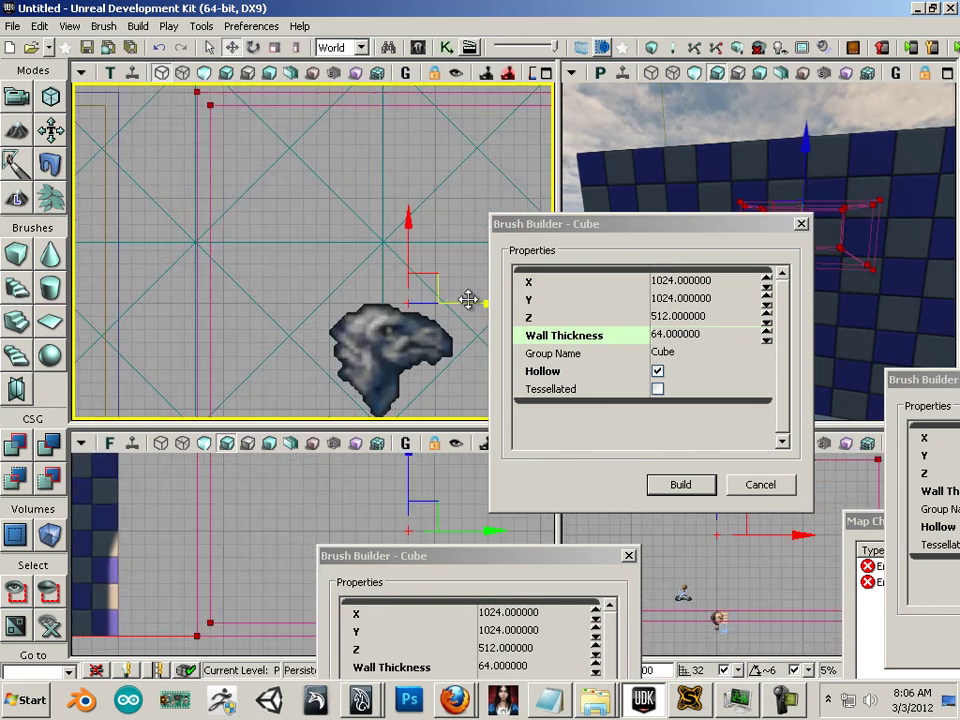
{"action": "mouse_move", "coordinate": [469, 300]}
{"action": "left_mouse_down"}
{"action": "mouse_move", "coordinate": [138, 228]}
{"action": "mouse_move", "coordinate": [107, 203]}
{"action": "left_mouse_up"}
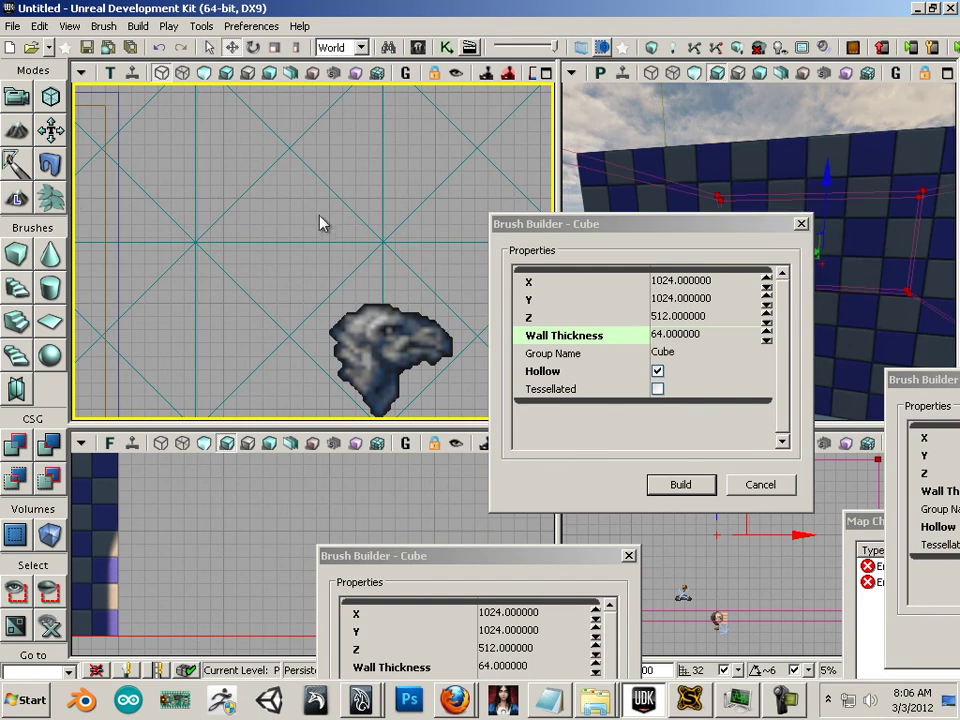
{"action": "left_click_drag", "start_coordinate": [304, 217], "coordinate": [317, 328]}
{"action": "scroll", "coordinate": [320, 324], "scroll_direction": "down", "scroll_amount": 3}
{"action": "scroll", "coordinate": [446, 304], "scroll_direction": "down", "scroll_amount": 3}
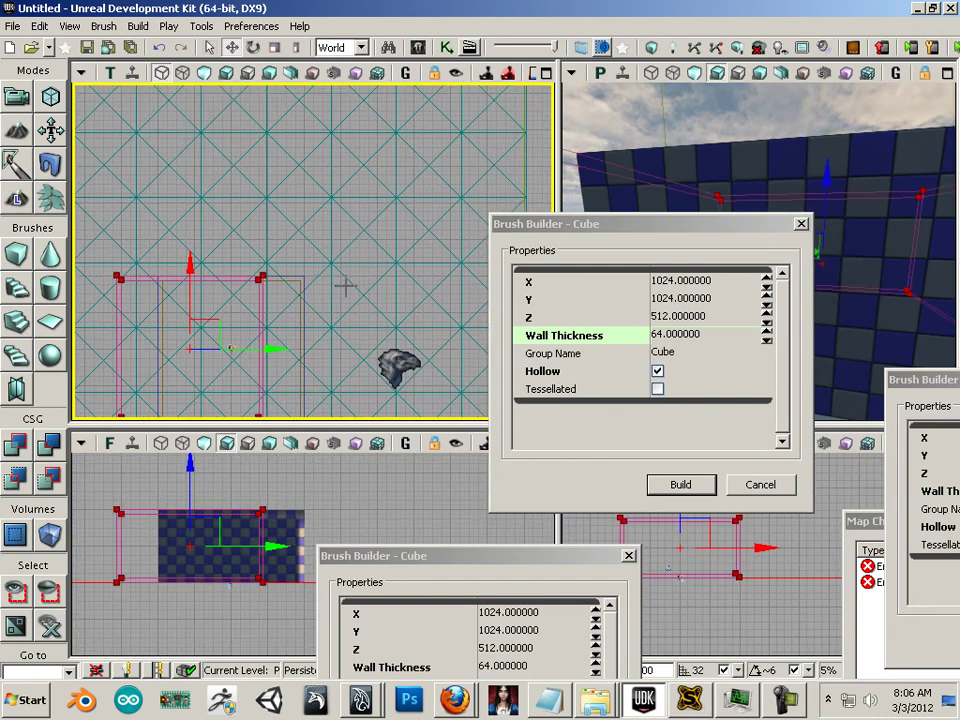
{"action": "left_click_drag", "start_coordinate": [733, 229], "coordinate": [385, 329]}
{"action": "mouse_move", "coordinate": [666, 319]}
{"action": "left_mouse_down"}
{"action": "mouse_move", "coordinate": [672, 407]}
{"action": "mouse_move", "coordinate": [784, 270]}
{"action": "mouse_move", "coordinate": [732, 256]}
{"action": "left_mouse_up"}
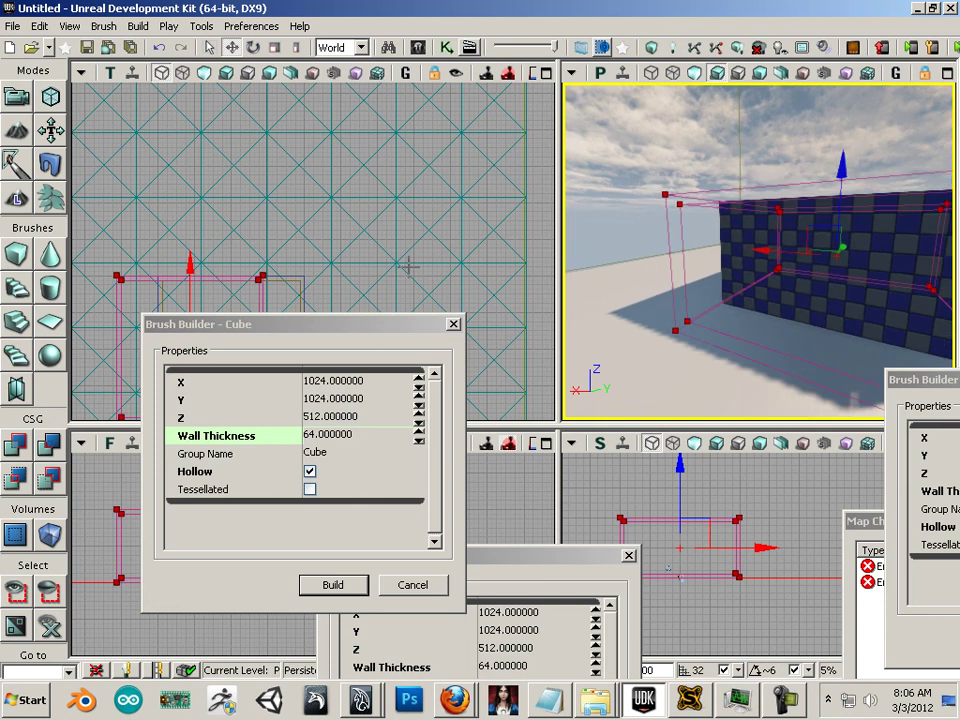
Move the hollow builder brush along Y and X to empty space diagonally beyond the room, and add it to the level with CSG
{"action": "left_click_drag", "start_coordinate": [324, 326], "coordinate": [672, 351]}
{"action": "left_click_drag", "start_coordinate": [289, 350], "coordinate": [522, 338]}
{"action": "left_click_drag", "start_coordinate": [426, 266], "coordinate": [444, 120]}
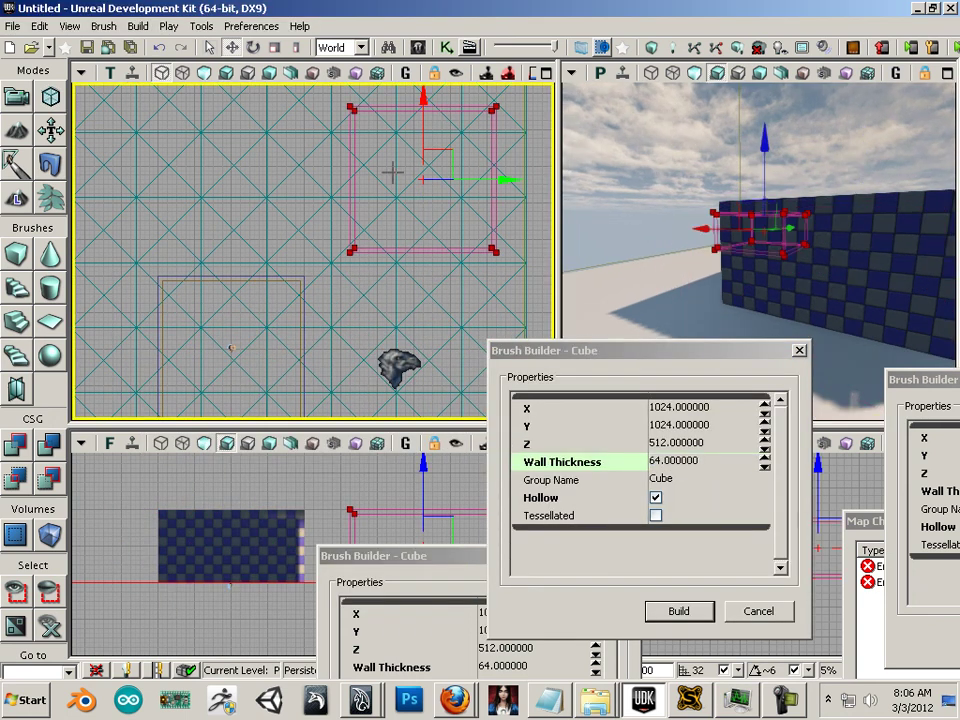
{"action": "left_click", "coordinate": [14, 446]}
Enlarge the perspective viewport and examine the new hollow room's interior and its wall outline in the top view
{"action": "left_click_drag", "start_coordinate": [676, 282], "coordinate": [764, 95]}
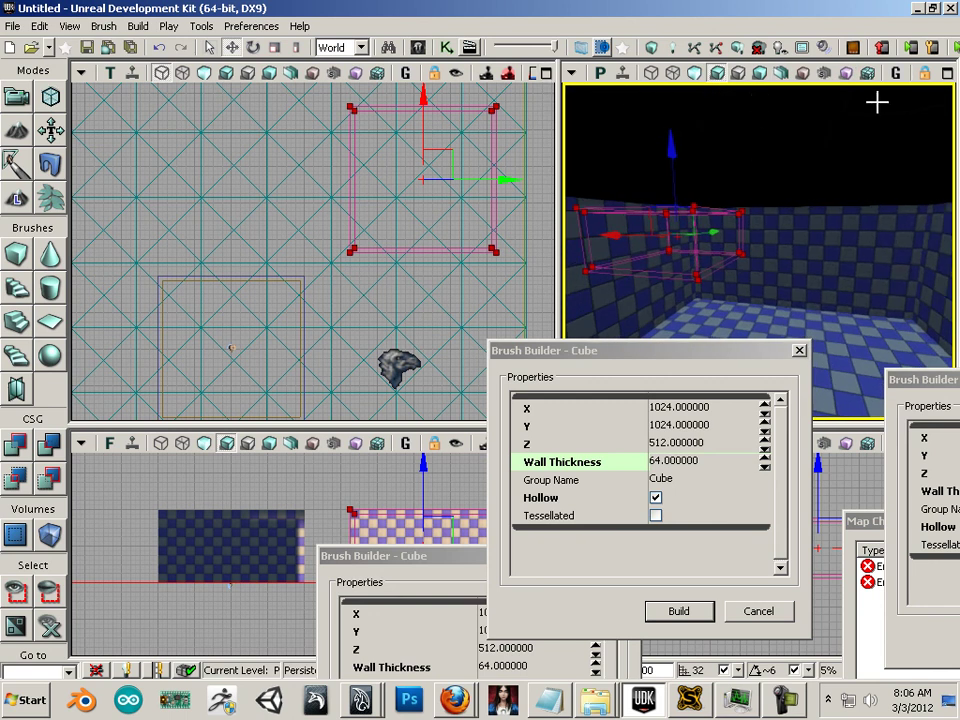
{"action": "left_click", "coordinate": [951, 72]}
{"action": "left_click", "coordinate": [948, 72]}
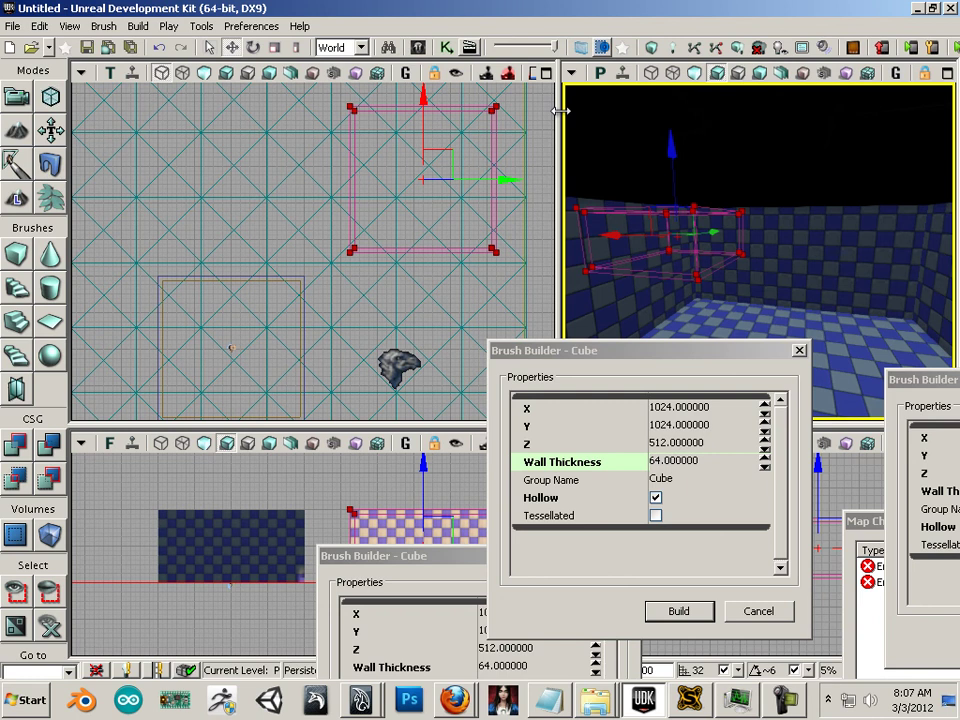
{"action": "left_click_drag", "start_coordinate": [560, 111], "coordinate": [405, 108]}
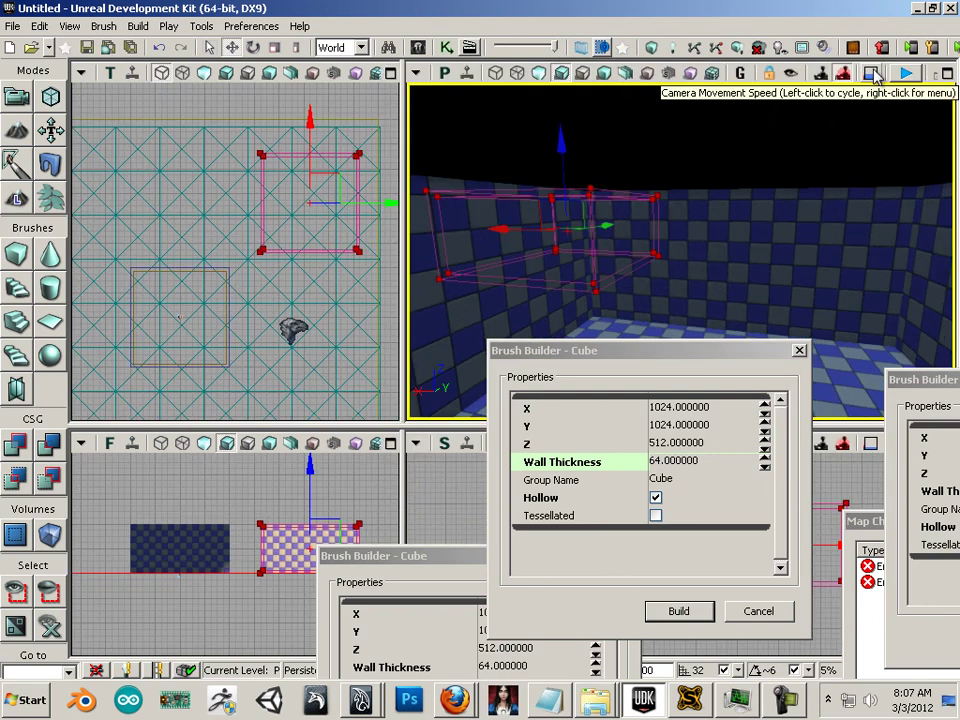
{"action": "mouse_move", "coordinate": [750, 195]}
{"action": "left_mouse_down"}
{"action": "mouse_move", "coordinate": [598, 212]}
{"action": "mouse_move", "coordinate": [554, 150]}
{"action": "mouse_move", "coordinate": [519, 174]}
{"action": "mouse_move", "coordinate": [512, 164]}
{"action": "left_mouse_up"}
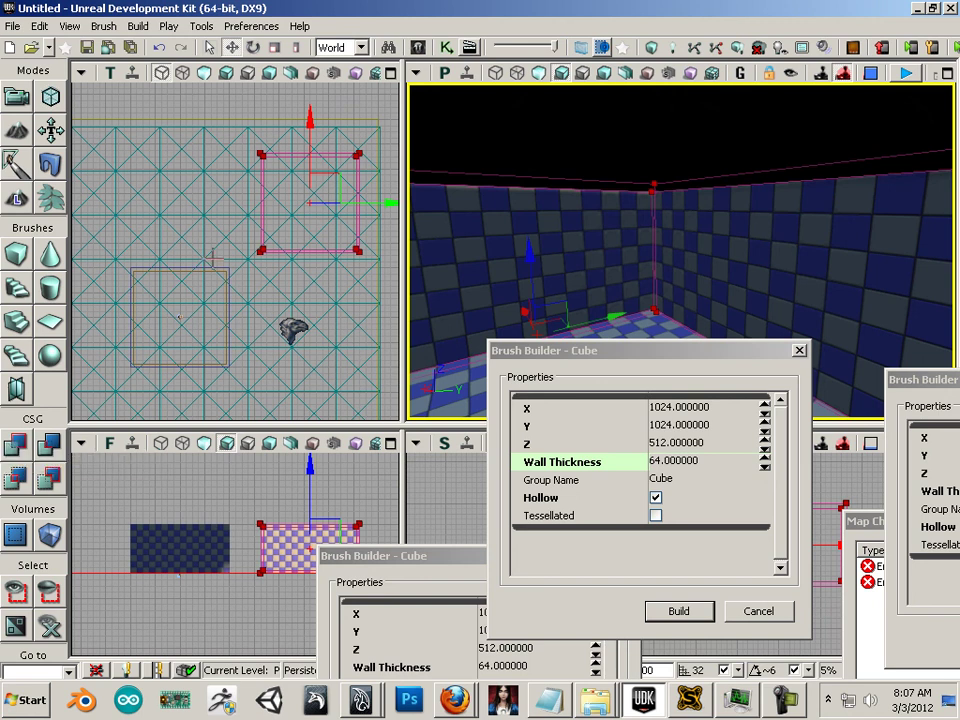
{"action": "scroll", "coordinate": [150, 332], "scroll_direction": "up", "scroll_amount": 6}
{"action": "left_click_drag", "start_coordinate": [228, 301], "coordinate": [176, 349]}
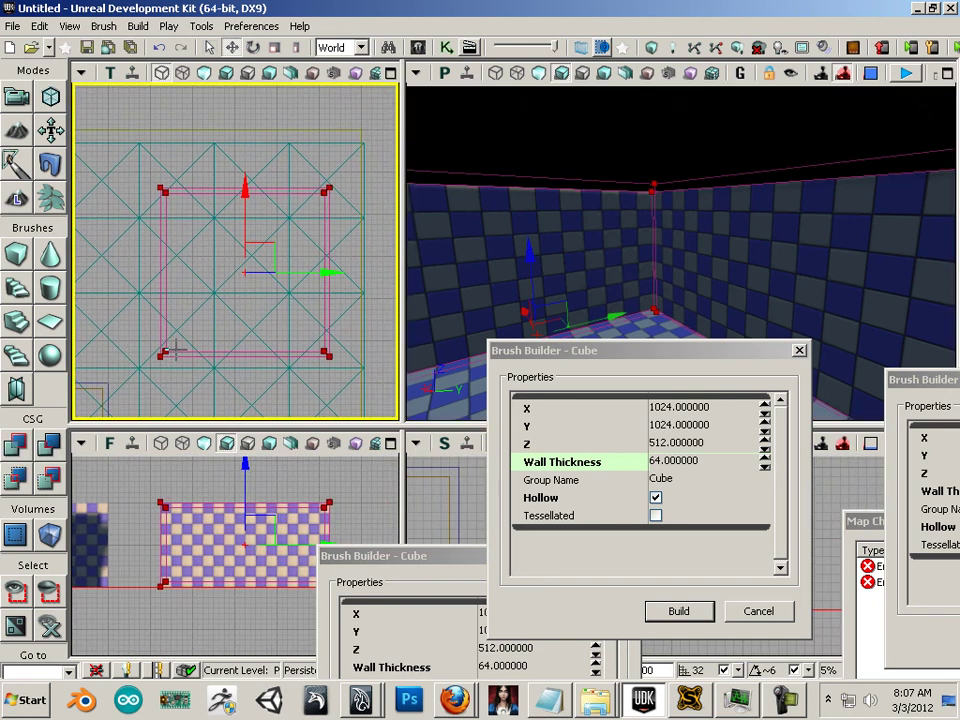
{"action": "scroll", "coordinate": [180, 341], "scroll_direction": "up", "scroll_amount": 3}
{"action": "mouse_move", "coordinate": [226, 307]}
{"action": "left_mouse_down"}
{"action": "mouse_move", "coordinate": [213, 310]}
{"action": "mouse_move", "coordinate": [218, 304]}
{"action": "left_mouse_up"}
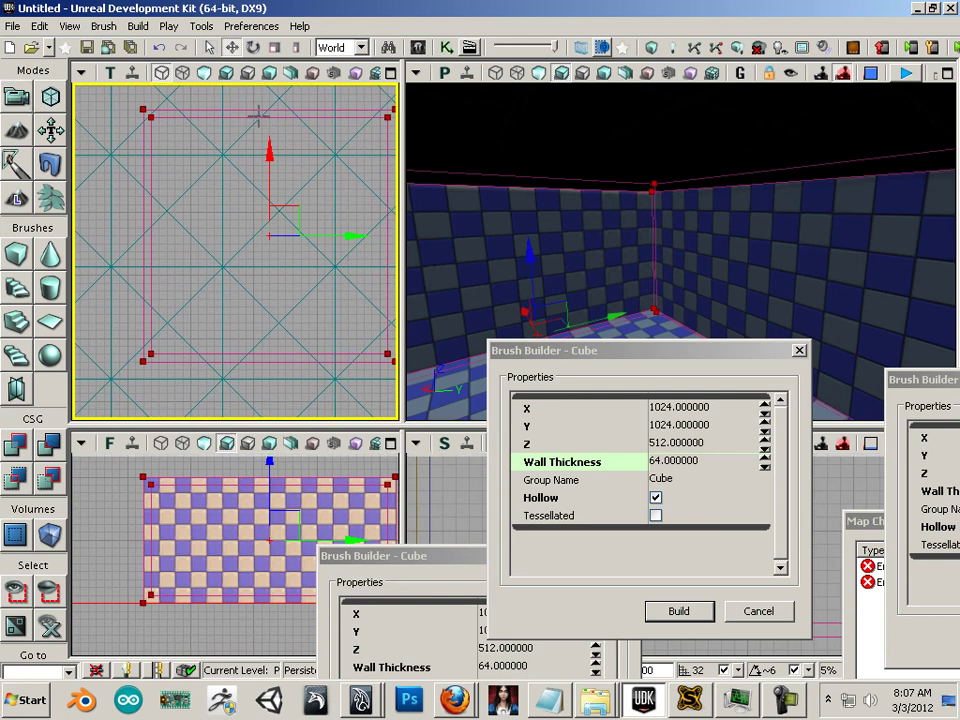
Move the builder brush along X clear of the new hollow room, and select the room's own brush in a widened top view
{"action": "mouse_move", "coordinate": [258, 115]}
{"action": "left_mouse_down", "text": "ctrl"}
{"action": "mouse_move", "coordinate": [270, 143]}
{"action": "mouse_move", "coordinate": [266, 216]}
{"action": "mouse_move", "coordinate": [238, 416]}
{"action": "left_mouse_up", "text": "ctrl"}
{"action": "left_click", "coordinate": [152, 206]}
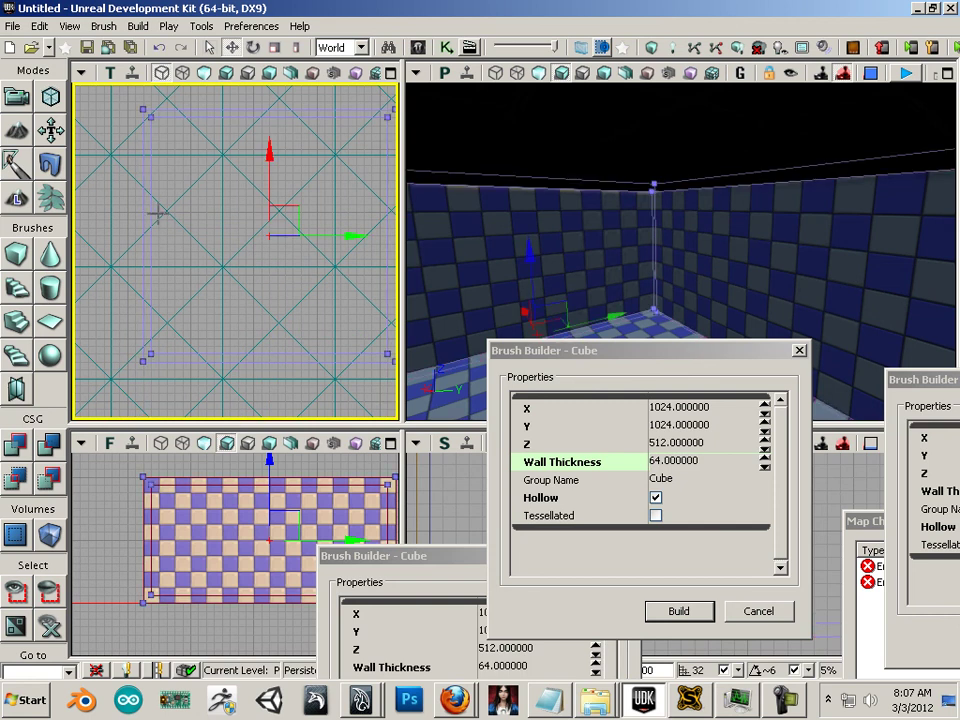
{"action": "mouse_move", "coordinate": [193, 231]}
{"action": "left_mouse_down", "text": "ctrl"}
{"action": "mouse_move", "coordinate": [242, 251]}
{"action": "mouse_move", "coordinate": [214, 255]}
{"action": "mouse_move", "coordinate": [229, 257]}
{"action": "left_mouse_up", "text": "ctrl"}
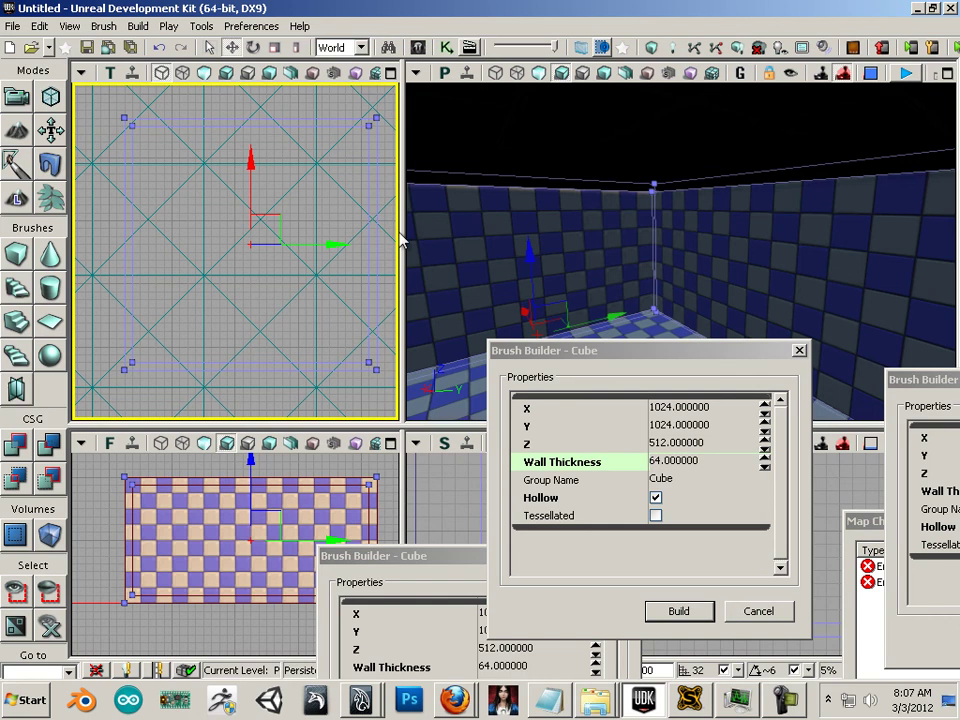
{"action": "left_click_drag", "start_coordinate": [401, 231], "coordinate": [474, 231]}
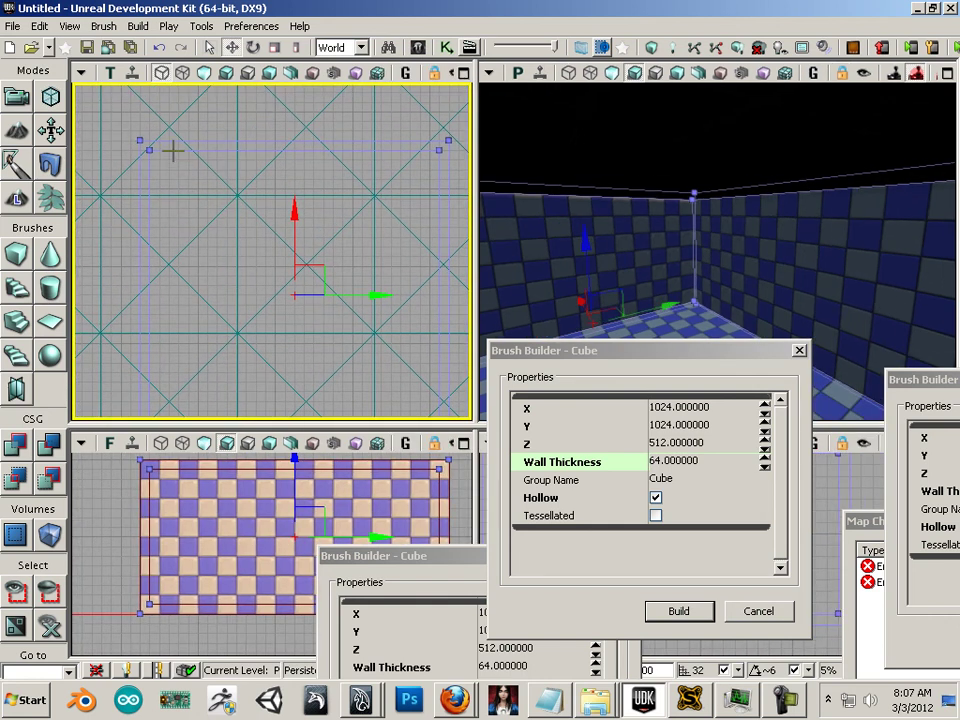
Compare the first room's inner subtractive and outer additive brushes with the hollow room's brush by selecting each in the top view, ending on the hollow room
{"action": "left_click_drag", "start_coordinate": [176, 144], "coordinate": [178, 143]}
{"action": "mouse_move", "coordinate": [193, 312]}
{"action": "left_mouse_down"}
{"action": "mouse_move", "coordinate": [236, 354]}
{"action": "mouse_move", "coordinate": [285, 343]}
{"action": "mouse_move", "coordinate": [144, 328]}
{"action": "mouse_move", "coordinate": [244, 265]}
{"action": "left_mouse_up"}
{"action": "left_click", "coordinate": [244, 265]}
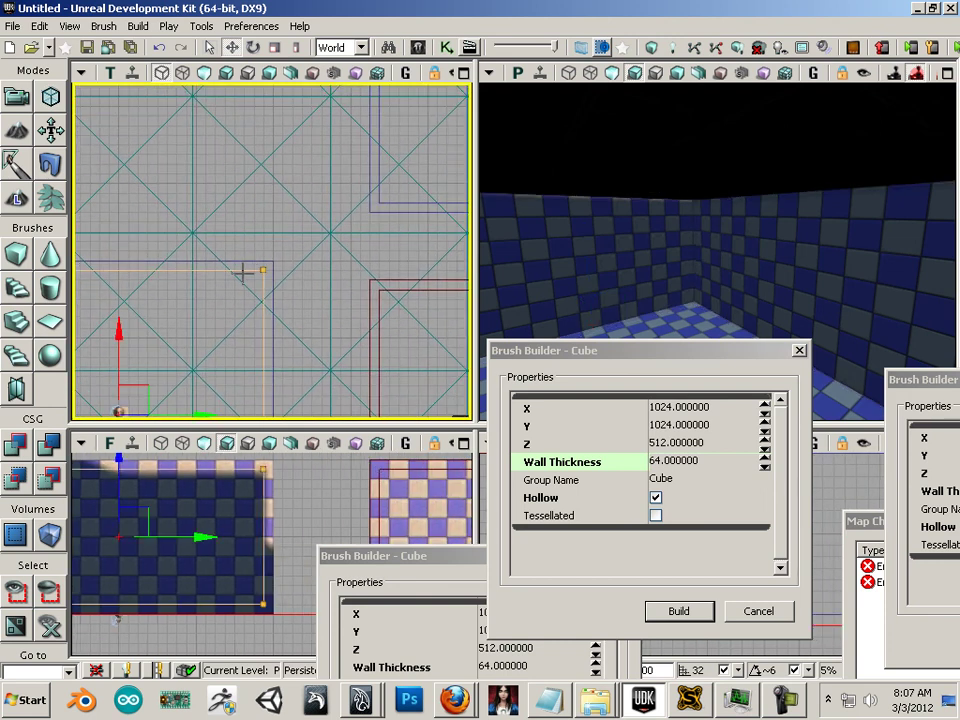
{"action": "left_click", "coordinate": [242, 262]}
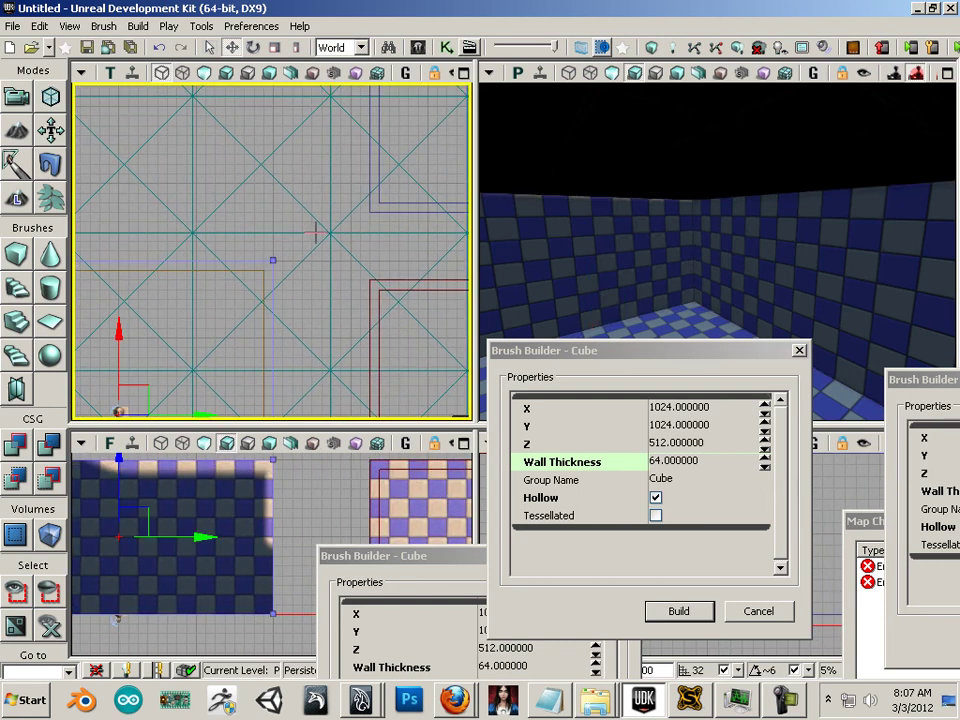
{"action": "left_click_drag", "start_coordinate": [317, 232], "coordinate": [129, 396]}
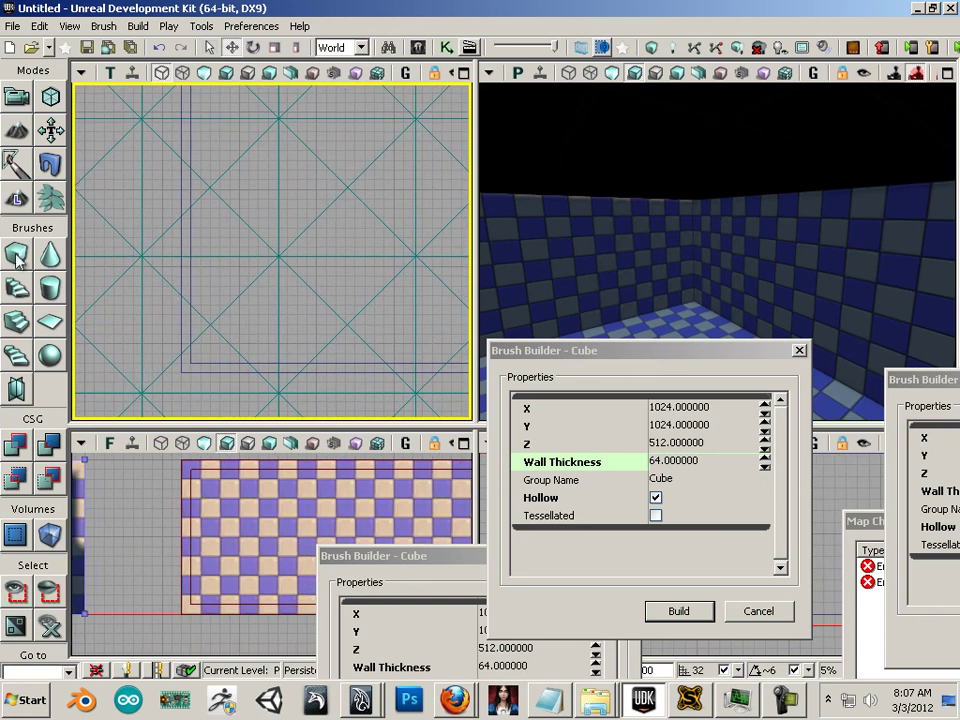
{"action": "left_click", "coordinate": [181, 241]}
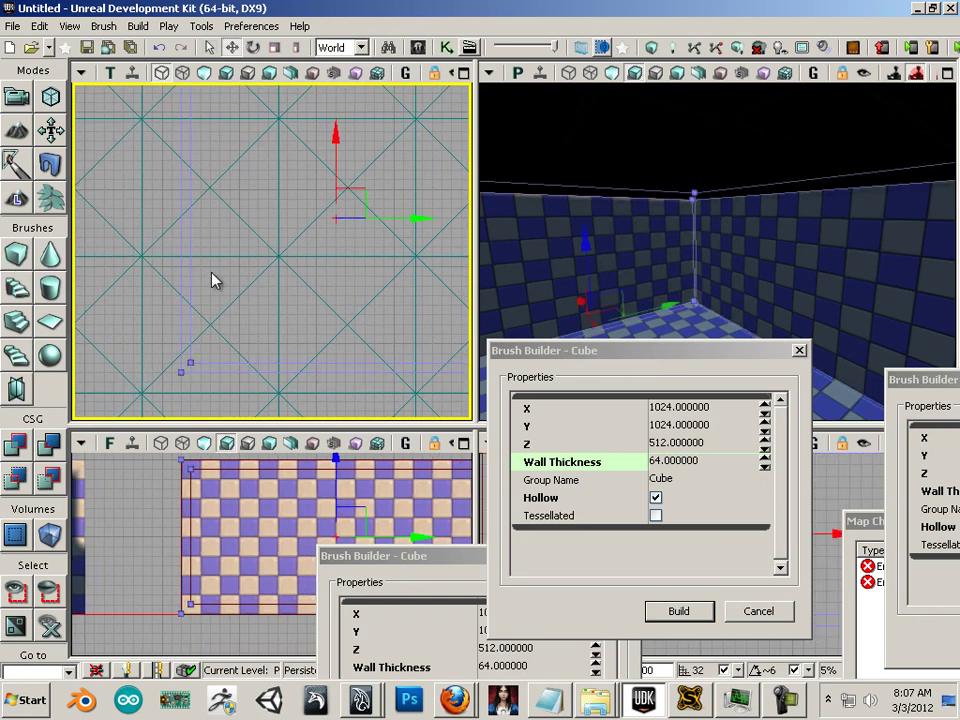
{"action": "mouse_move", "coordinate": [212, 280]}
{"action": "left_mouse_down"}
{"action": "mouse_move", "coordinate": [159, 334]}
{"action": "mouse_move", "coordinate": [124, 336]}
{"action": "mouse_move", "coordinate": [246, 272]}
{"action": "mouse_move", "coordinate": [224, 300]}
{"action": "mouse_move", "coordinate": [294, 253]}
{"action": "mouse_move", "coordinate": [97, 365]}
{"action": "mouse_move", "coordinate": [70, 370]}
{"action": "mouse_move", "coordinate": [296, 332]}
{"action": "mouse_move", "coordinate": [255, 381]}
{"action": "mouse_move", "coordinate": [328, 374]}
{"action": "mouse_move", "coordinate": [199, 298]}
{"action": "mouse_move", "coordinate": [379, 251]}
{"action": "mouse_move", "coordinate": [360, 229]}
{"action": "mouse_move", "coordinate": [289, 278]}
{"action": "left_mouse_up"}
{"action": "left_click", "coordinate": [289, 278]}
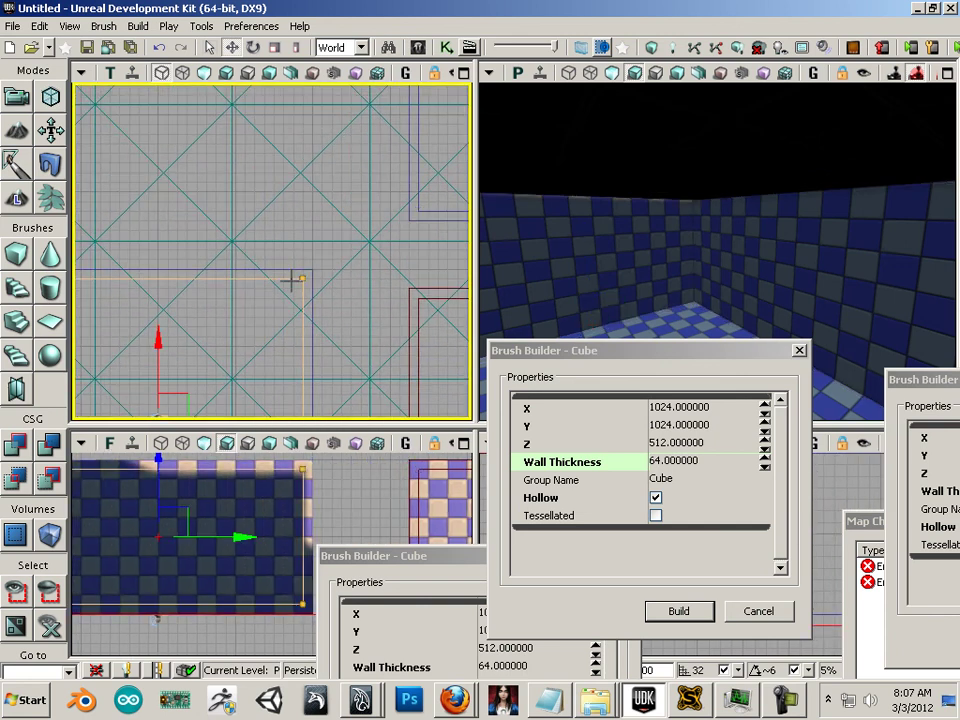
{"action": "left_click_drag", "start_coordinate": [371, 219], "coordinate": [112, 412]}
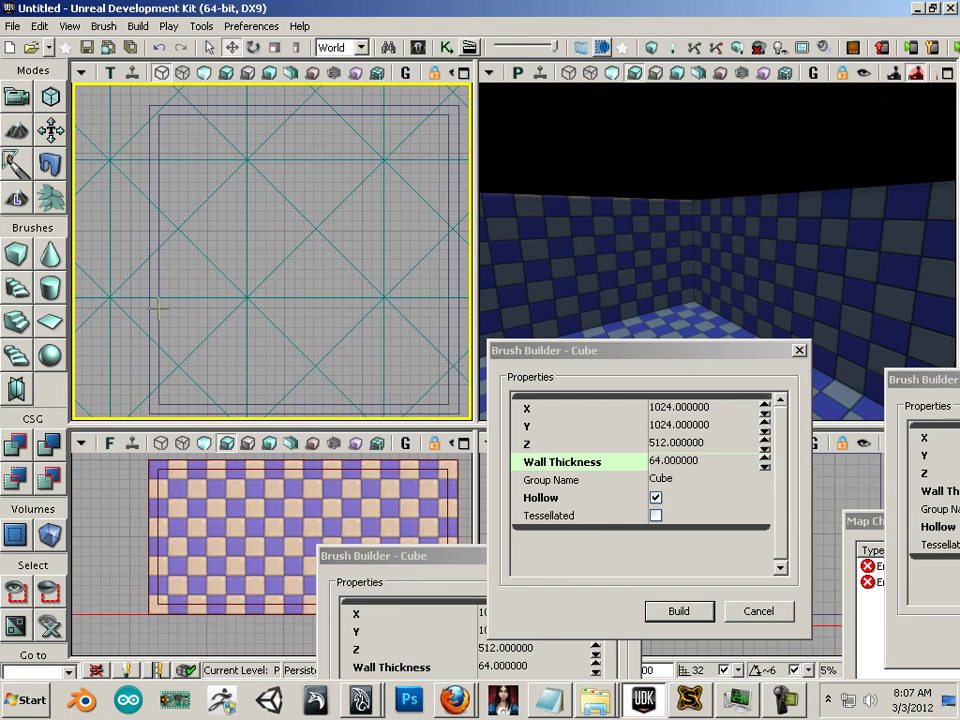
{"action": "left_click", "coordinate": [160, 314]}
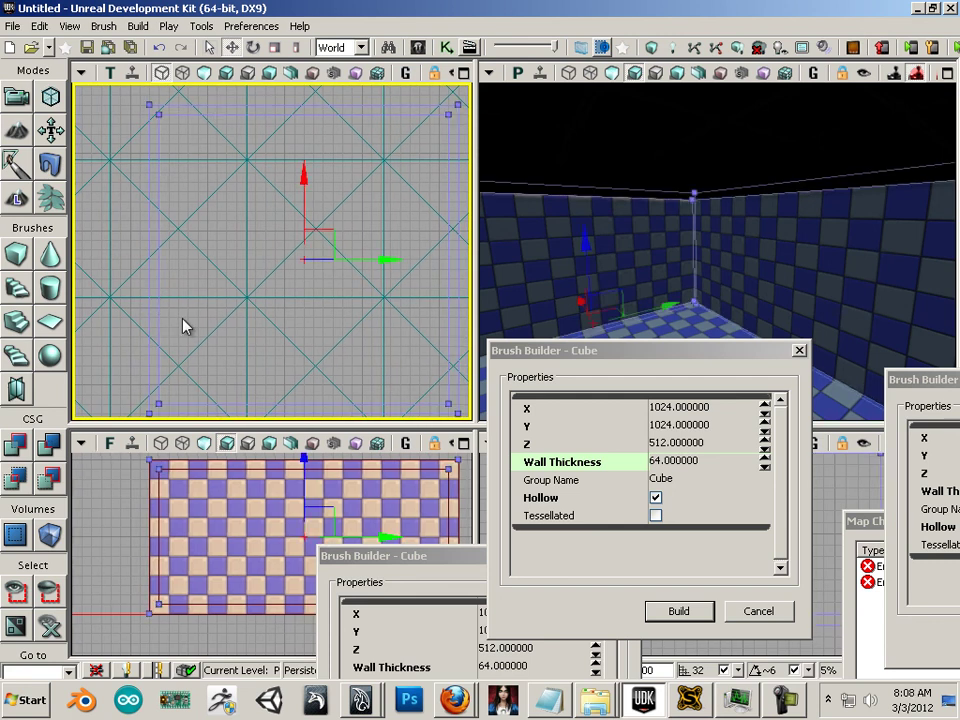